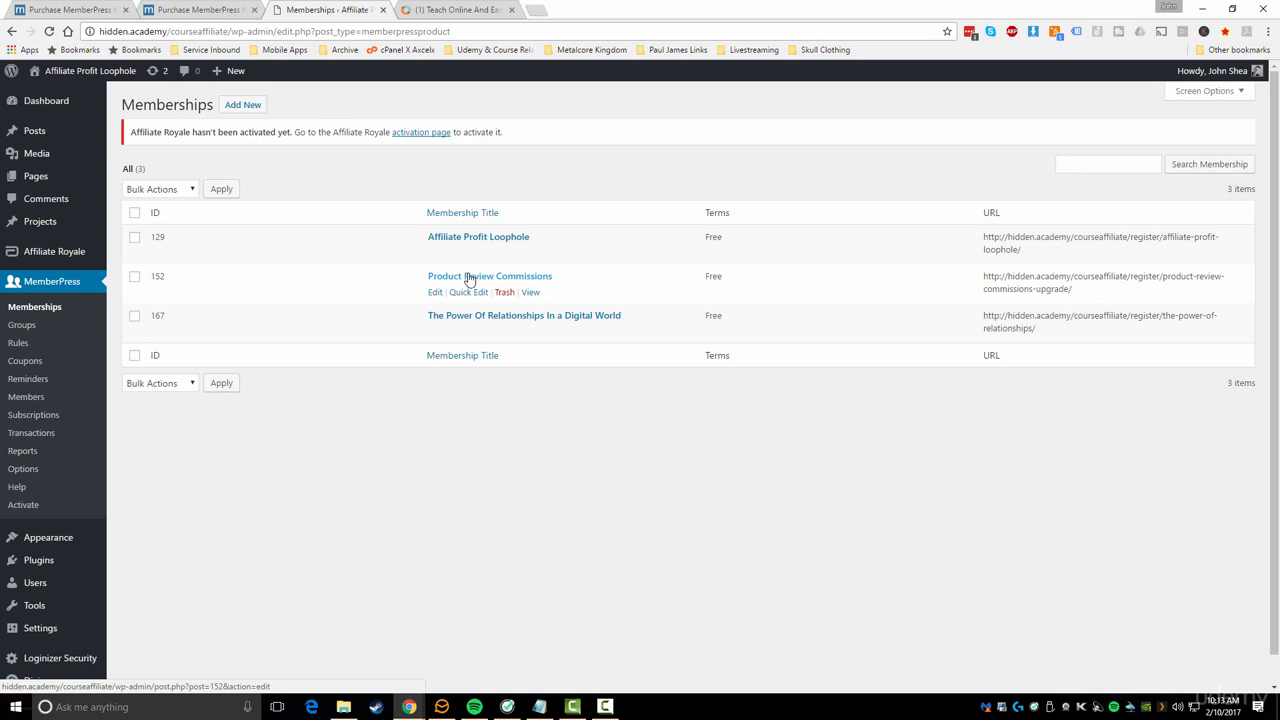
Step: Copy the Affiliate Profit Loophole membership's registration URL and open it in a new incognito window
{"action": "left_click", "coordinate": [472, 278]}
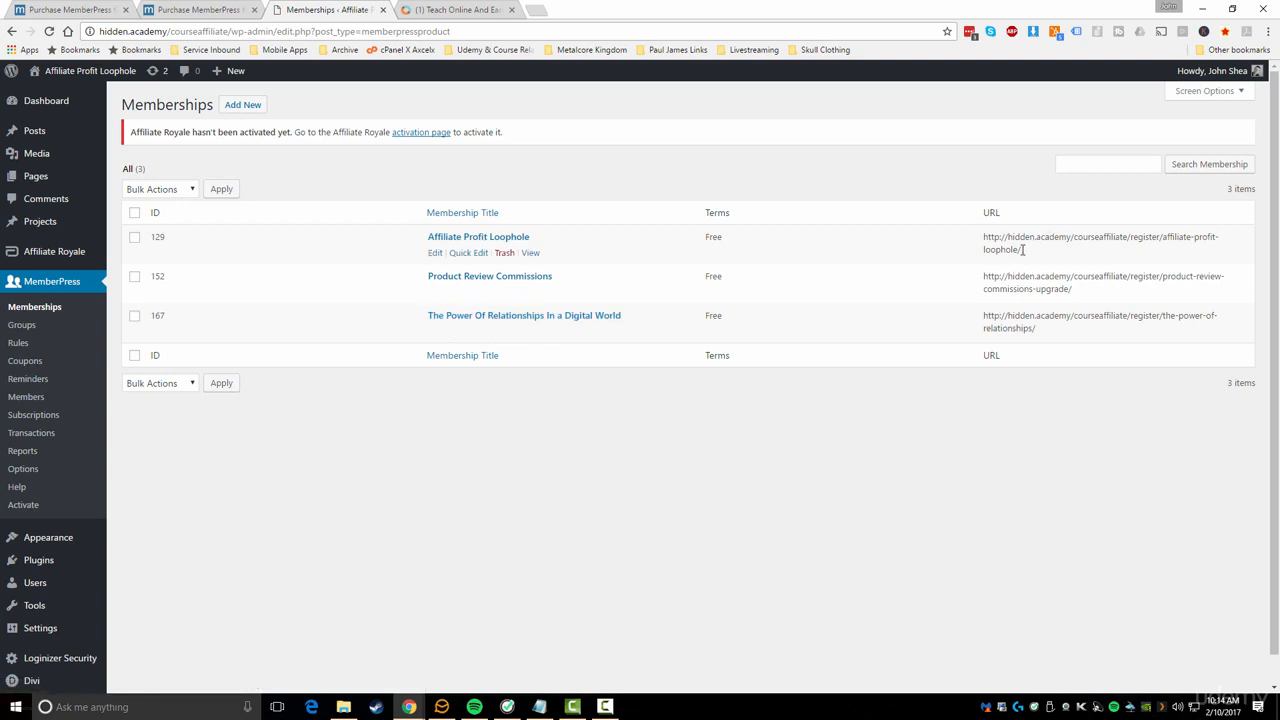
{"action": "left_click_drag", "start_coordinate": [1024, 251], "coordinate": [983, 237]}
{"action": "right_click", "coordinate": [985, 244]}
{"action": "left_click", "coordinate": [965, 250]}
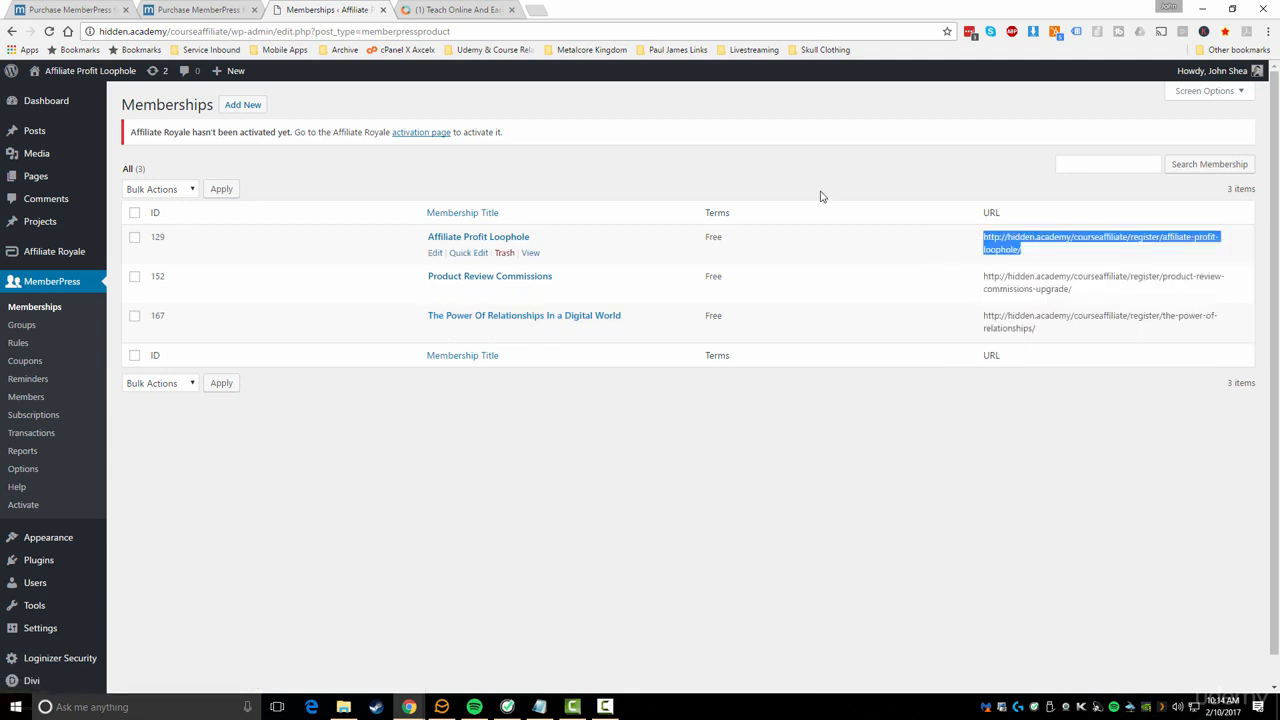
{"action": "right_click", "coordinate": [409, 707]}
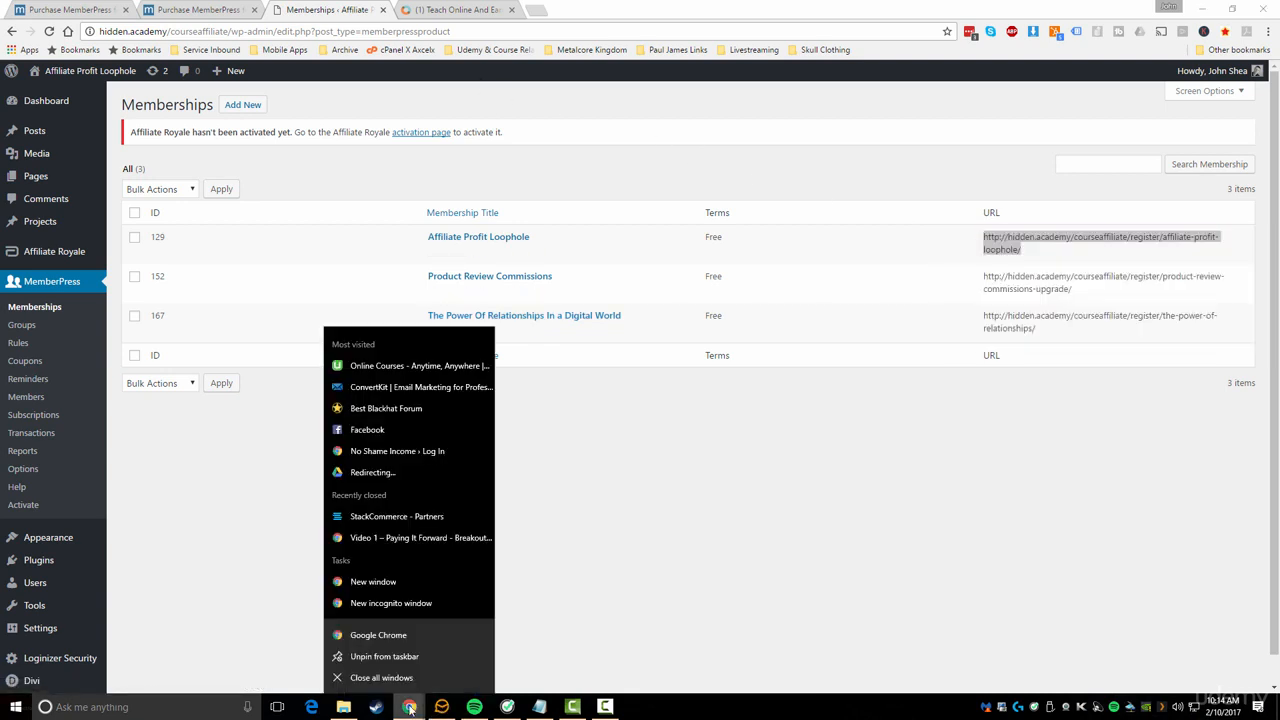
{"action": "left_click", "coordinate": [405, 603]}
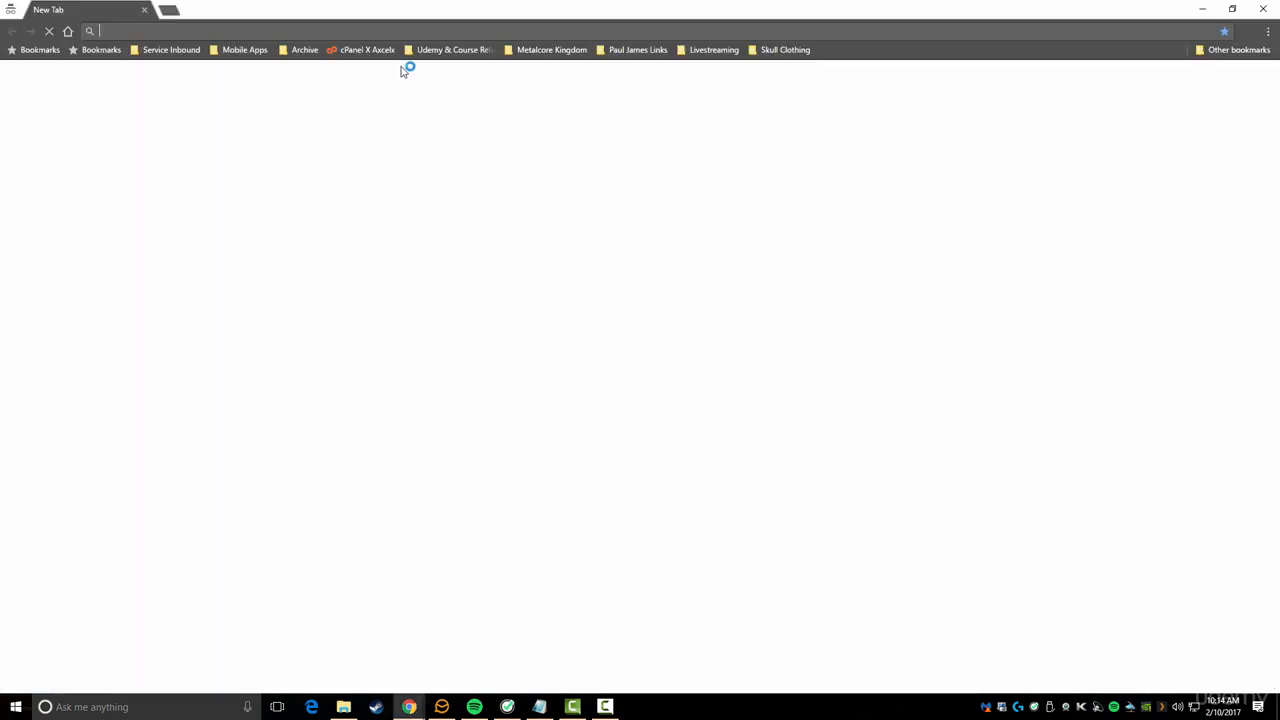
{"action": "right_click", "coordinate": [318, 28]}
{"action": "left_click", "coordinate": [360, 107]}
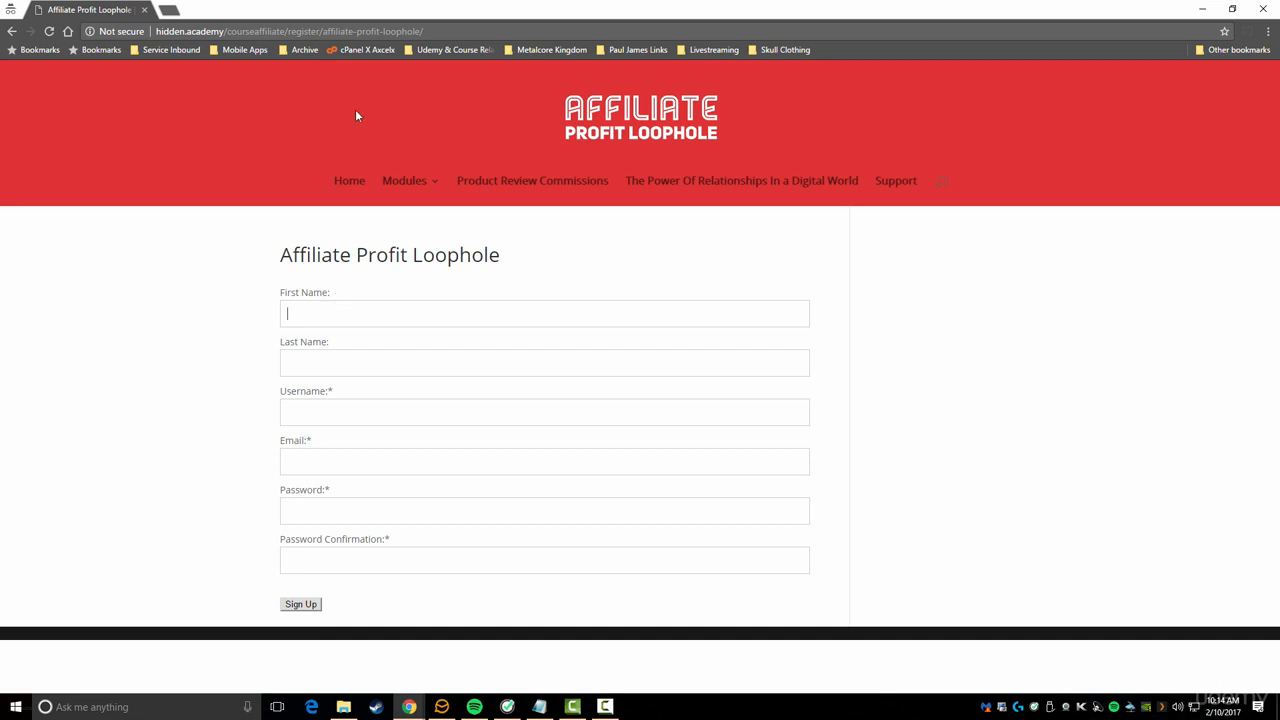
Step: Review the registration page's address and its sign-up fields from First Name to Password Confirmation, and minimize the incognito window
{"action": "left_click", "coordinate": [351, 26]}
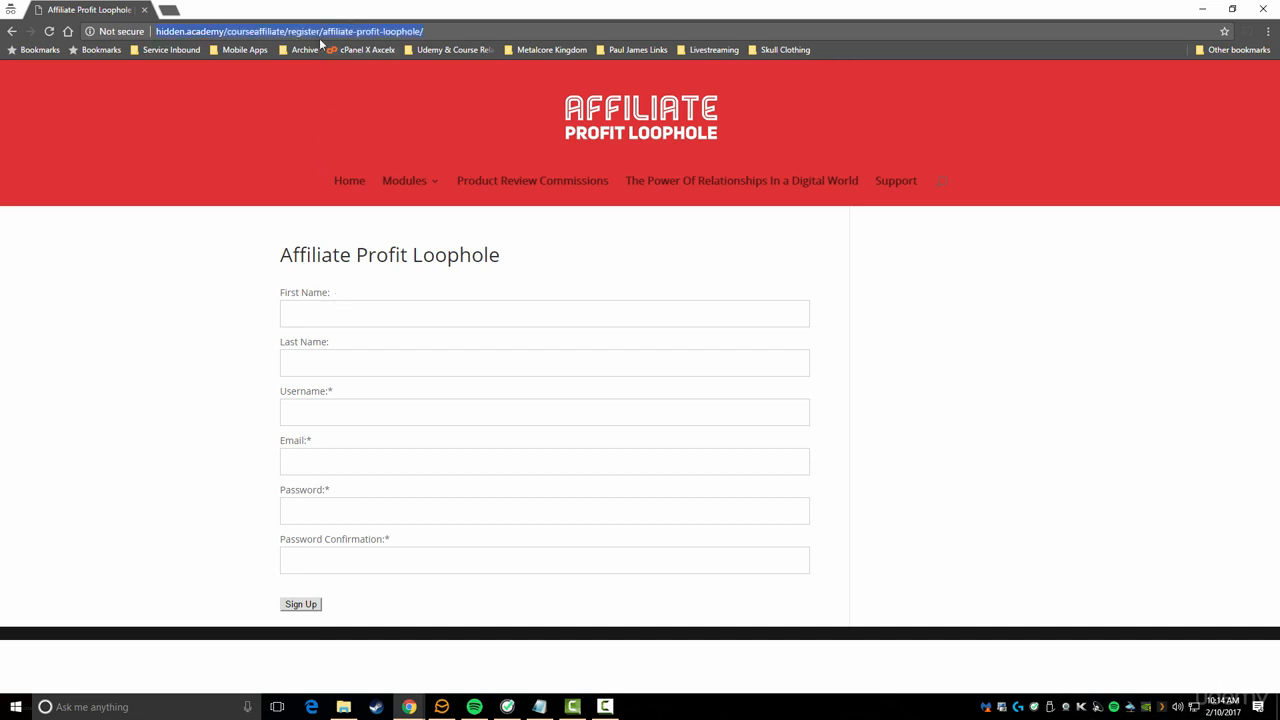
{"action": "left_click", "coordinate": [334, 313]}
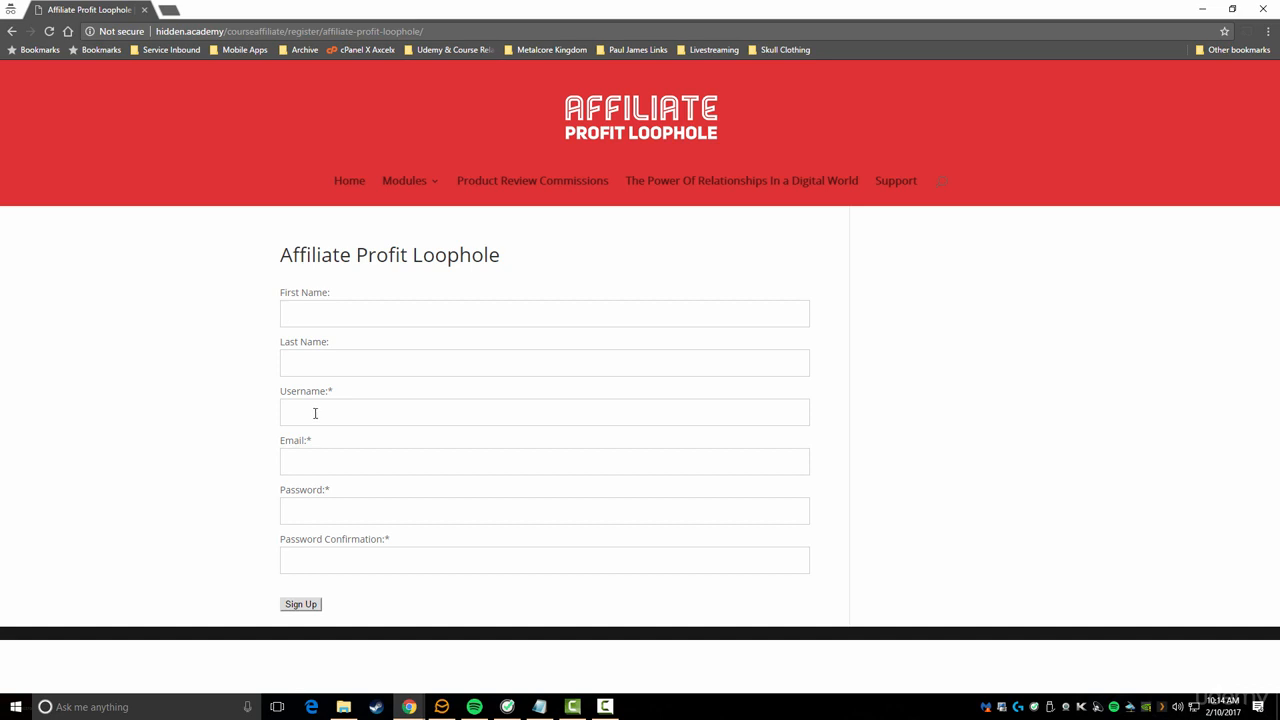
{"action": "left_click", "coordinate": [337, 552]}
{"action": "left_click", "coordinate": [345, 320]}
{"action": "mouse_move", "coordinate": [411, 181]}
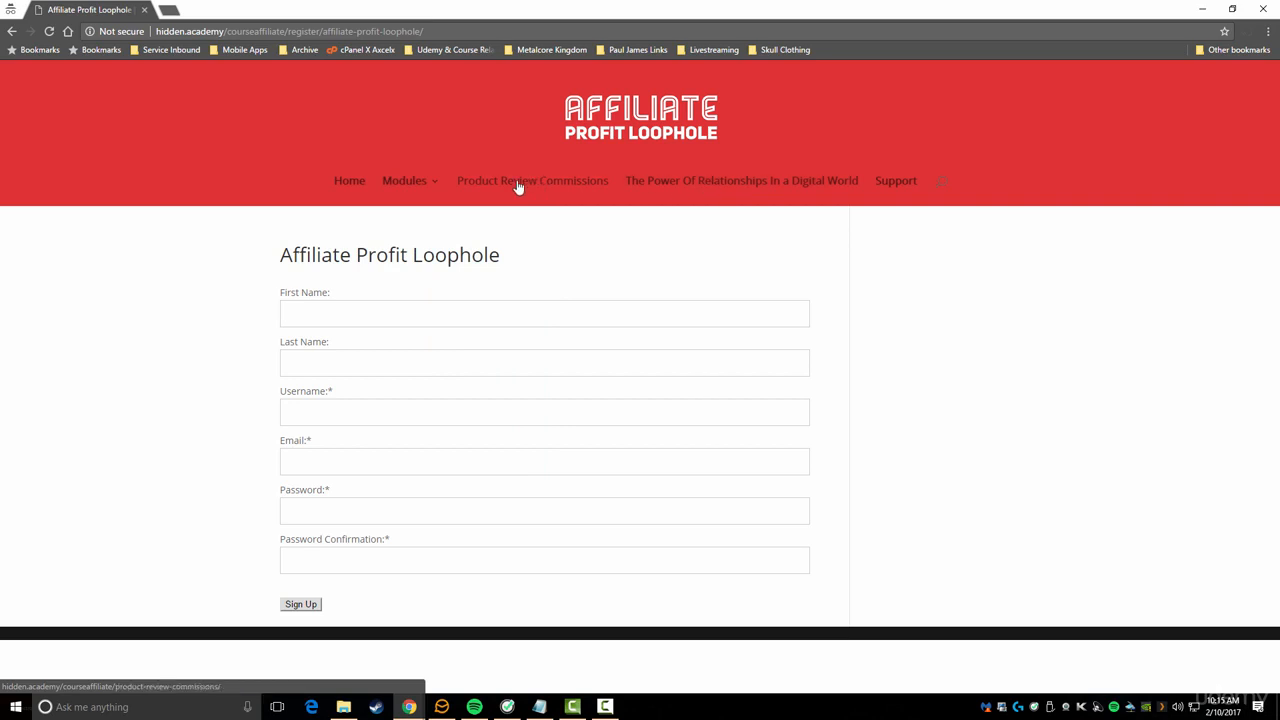
{"action": "left_click", "coordinate": [1202, 9]}
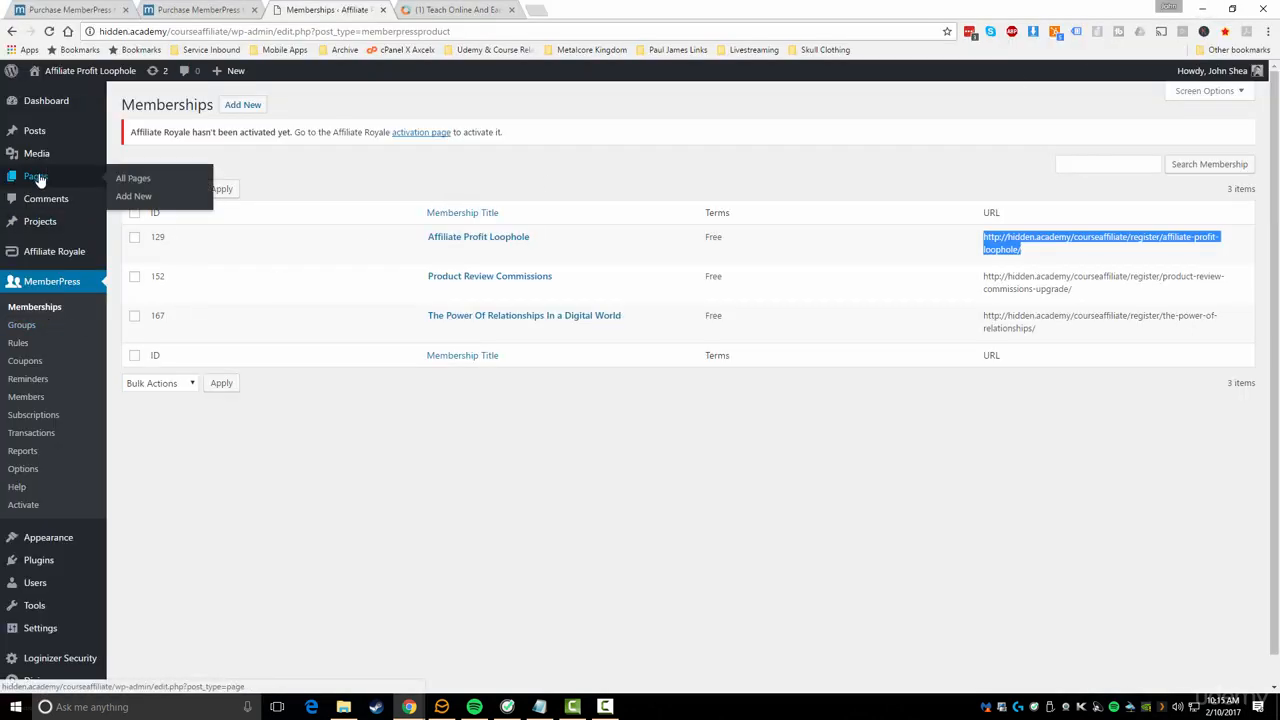
Step: Open the site's list of all pages in a new browser tab and switch to it
{"action": "right_click", "coordinate": [115, 181]}
{"action": "left_click", "coordinate": [173, 185]}
{"action": "left_click", "coordinate": [460, 12]}
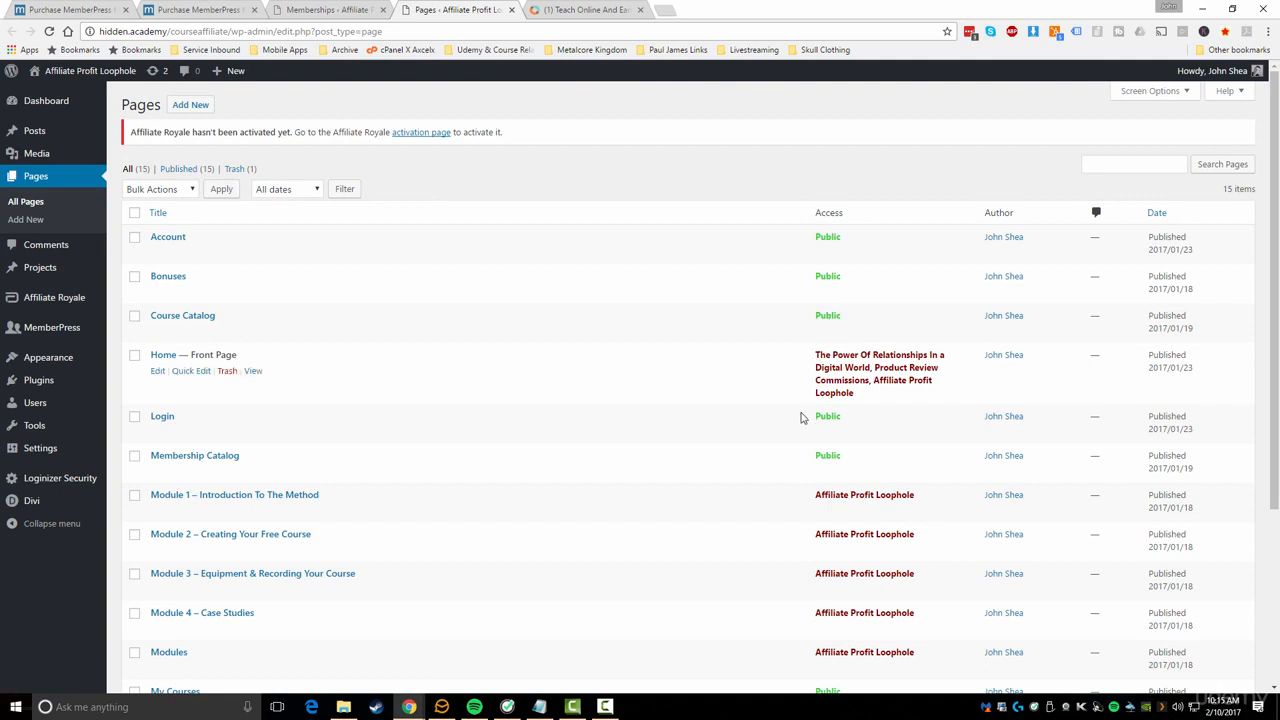
Step: Examine which memberships each page's access is restricted to, including the Home front page, the modules and the bonus course pages
{"action": "scroll", "coordinate": [806, 420], "scroll_direction": "down", "scroll_amount": 1}
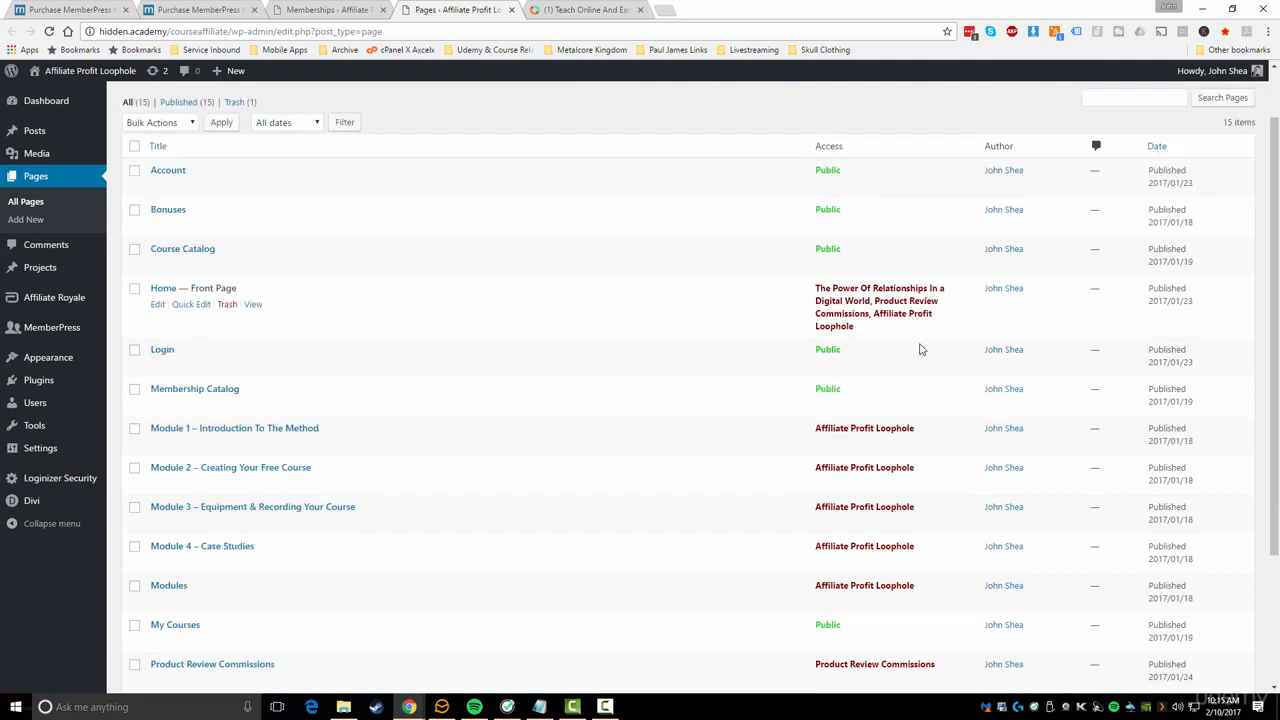
{"action": "scroll", "coordinate": [831, 290], "scroll_direction": "down", "scroll_amount": 2}
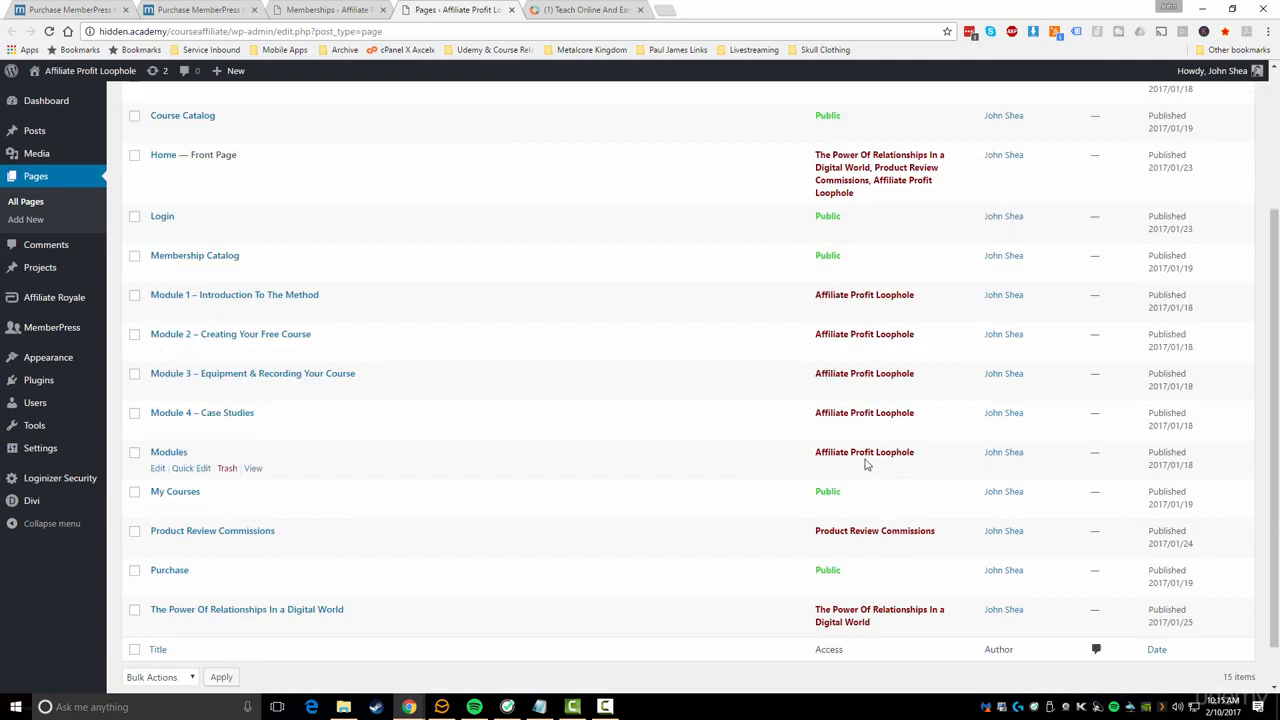
{"action": "scroll", "coordinate": [862, 455], "scroll_direction": "up", "scroll_amount": 1}
{"action": "left_click_drag", "start_coordinate": [857, 268], "coordinate": [814, 225]}
{"action": "scroll", "coordinate": [820, 389], "scroll_direction": "down", "scroll_amount": 1}
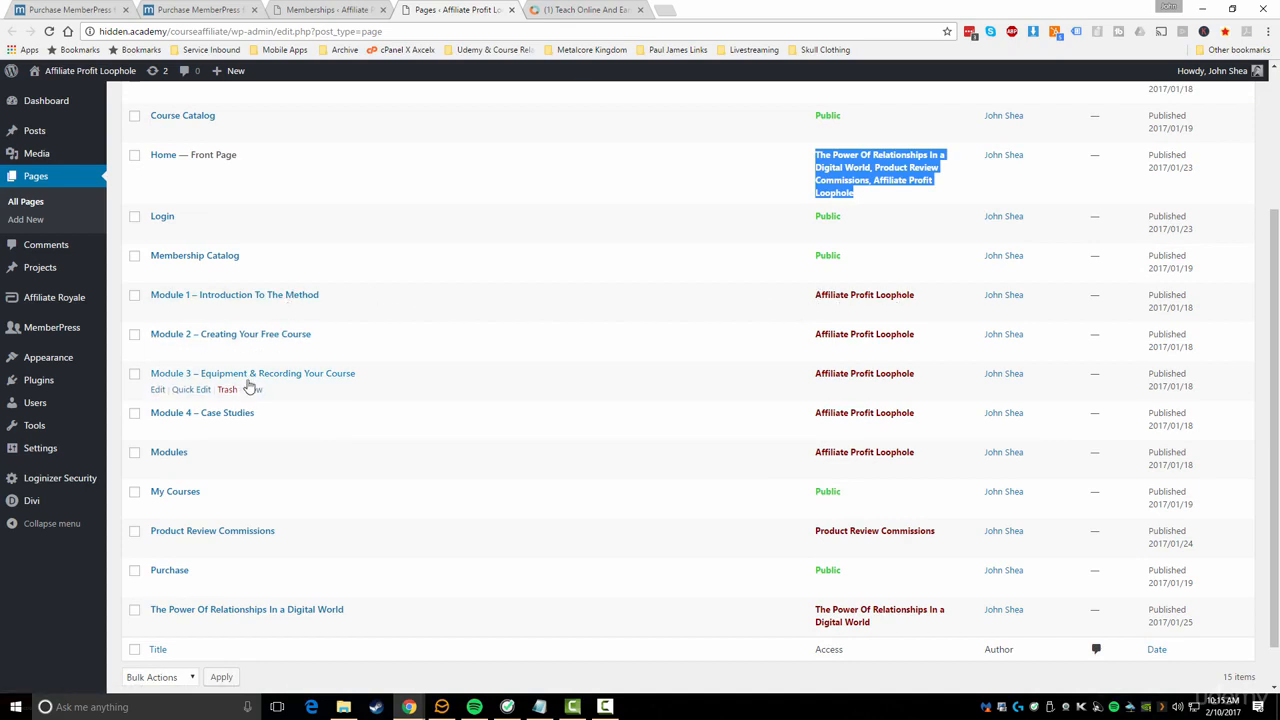
{"action": "scroll", "coordinate": [669, 446], "scroll_direction": "down", "scroll_amount": 1}
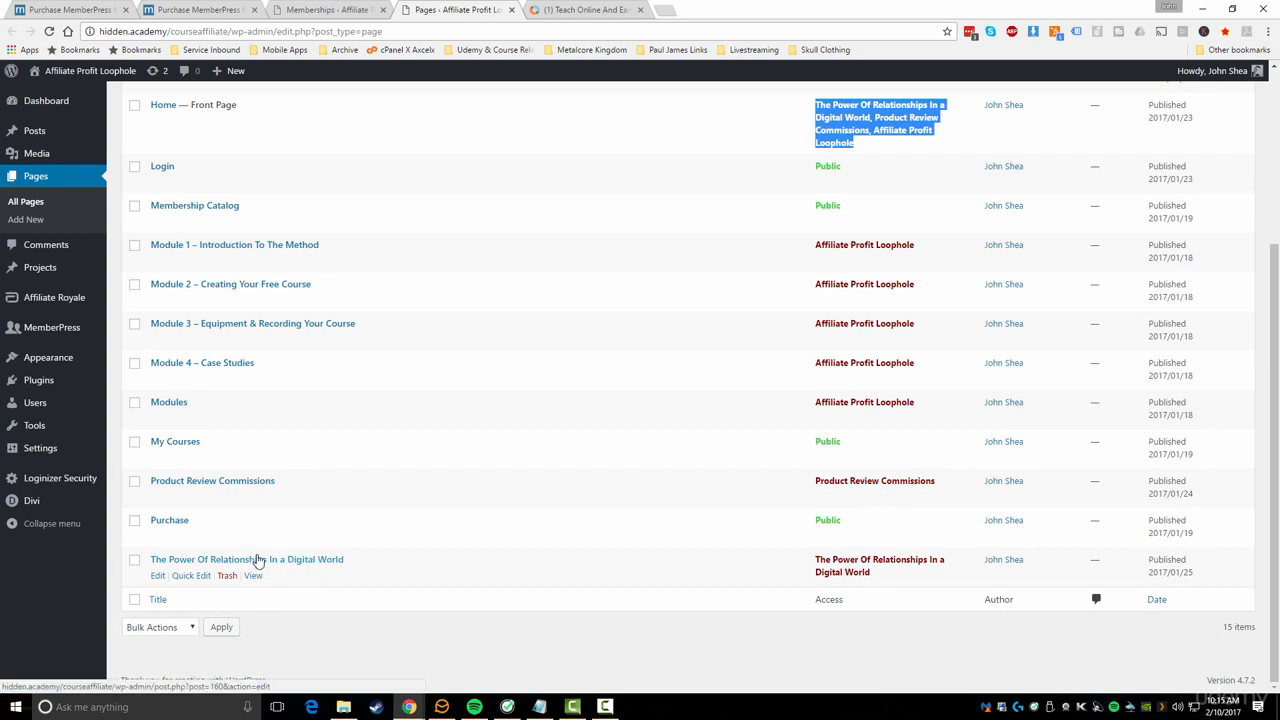
{"action": "scroll", "coordinate": [880, 450], "scroll_direction": "up", "scroll_amount": 3}
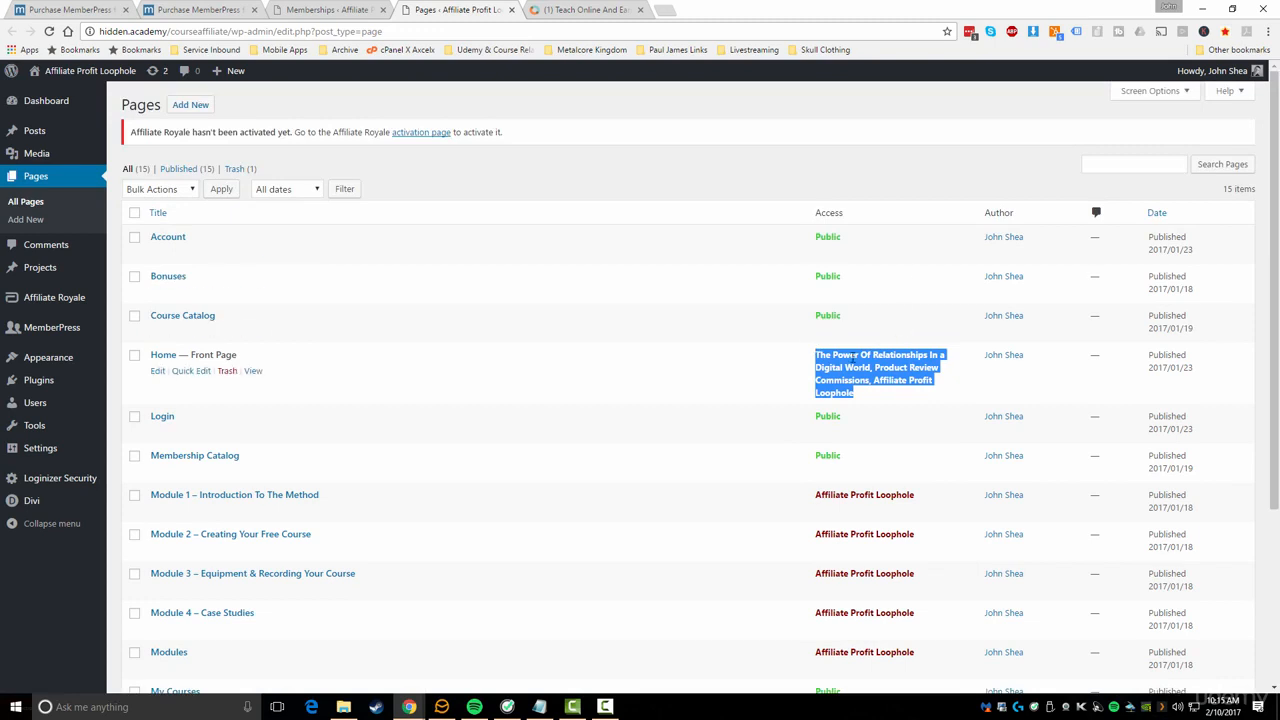
Step: Return to the memberships list, copy the Product Review Commissions registration URL and load it in a new incognito window
{"action": "left_click", "coordinate": [291, 7]}
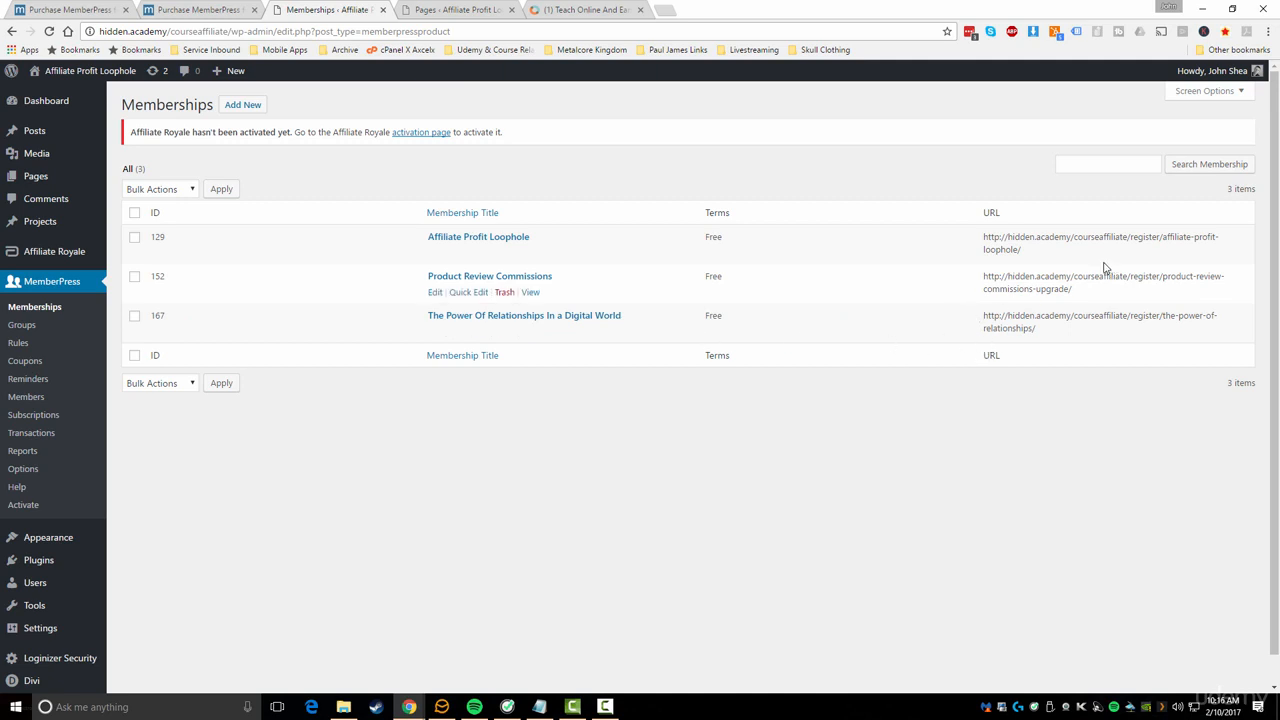
{"action": "left_click_drag", "start_coordinate": [1024, 257], "coordinate": [984, 236]}
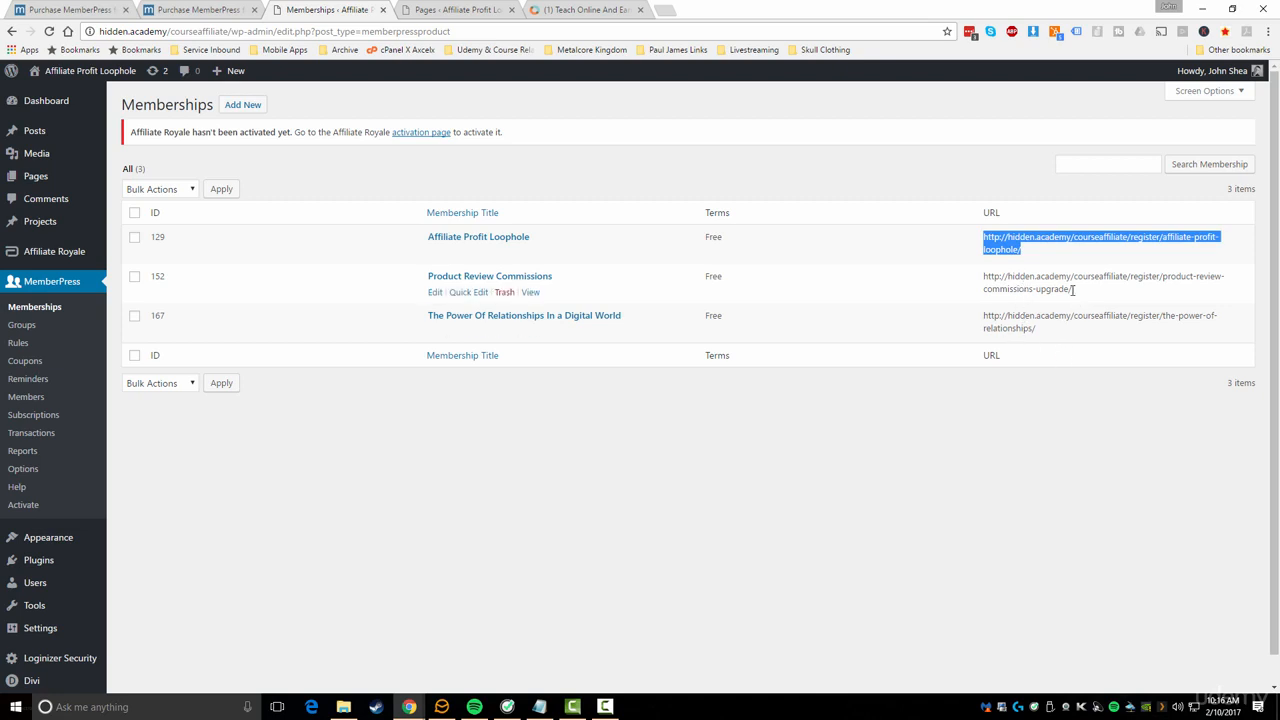
{"action": "left_click_drag", "start_coordinate": [1073, 289], "coordinate": [986, 277]}
{"action": "right_click", "coordinate": [988, 280]}
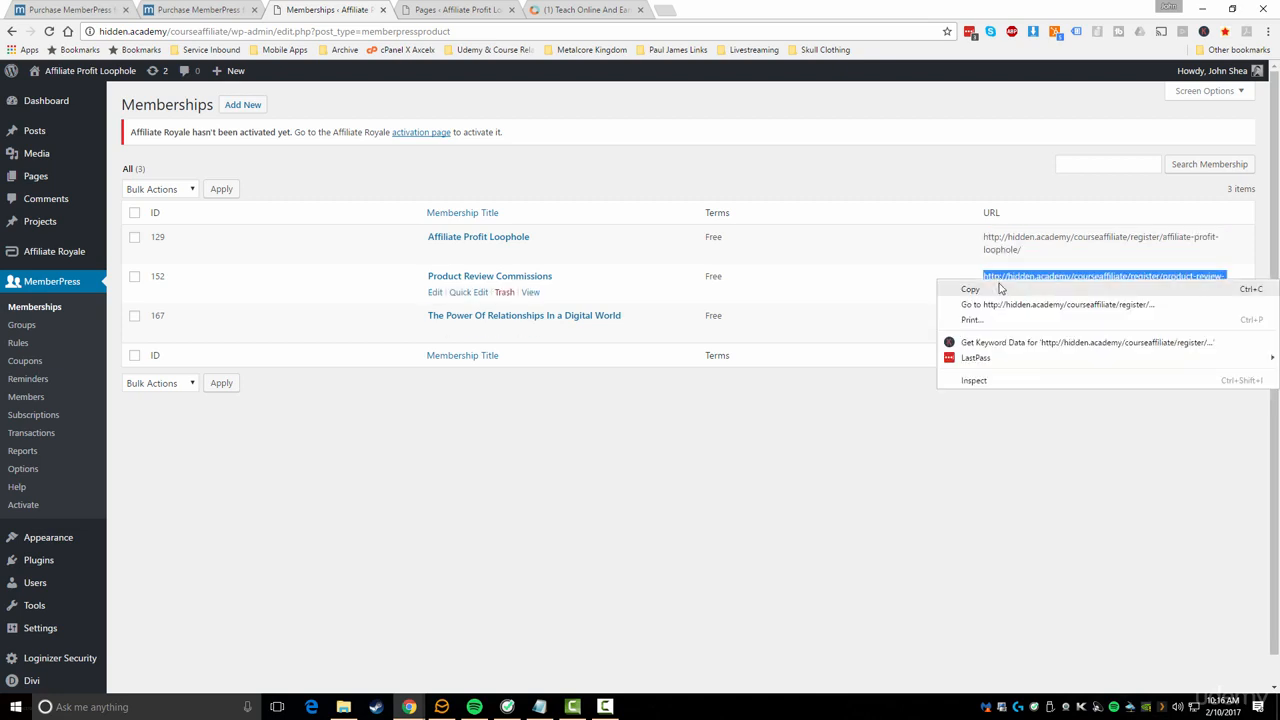
{"action": "left_click", "coordinate": [970, 289]}
{"action": "right_click", "coordinate": [409, 707]}
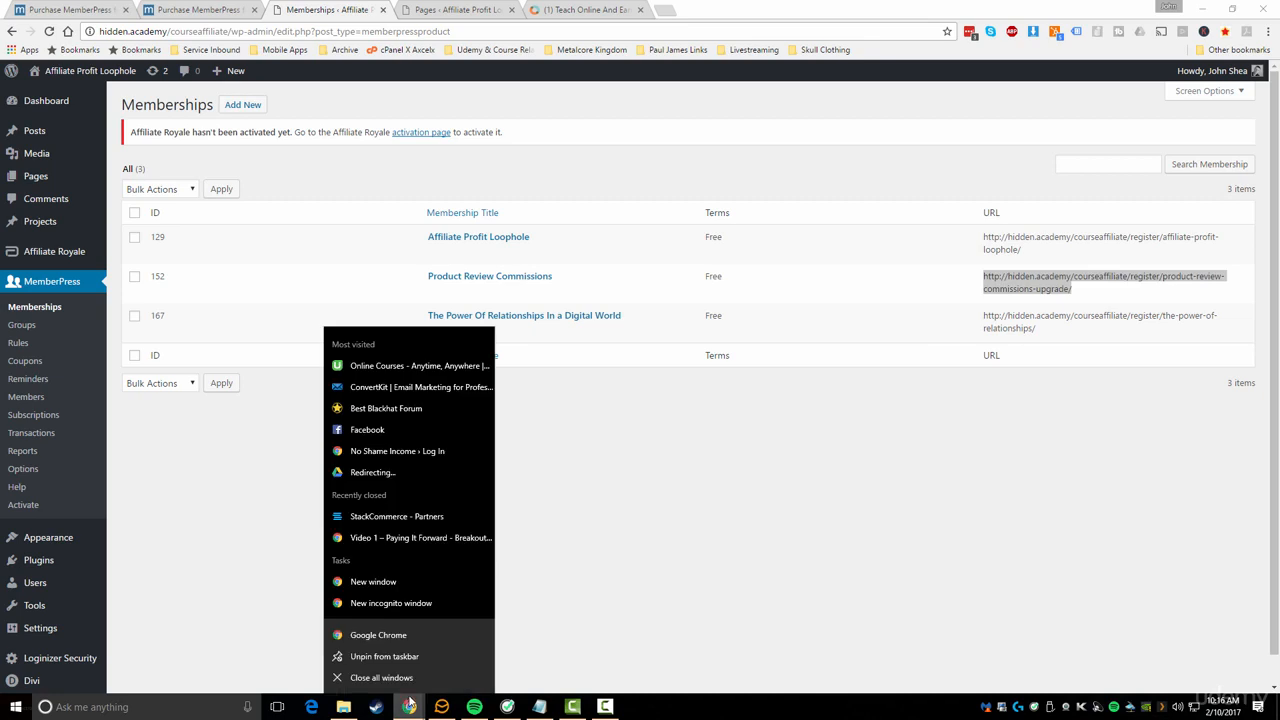
{"action": "left_click", "coordinate": [394, 603]}
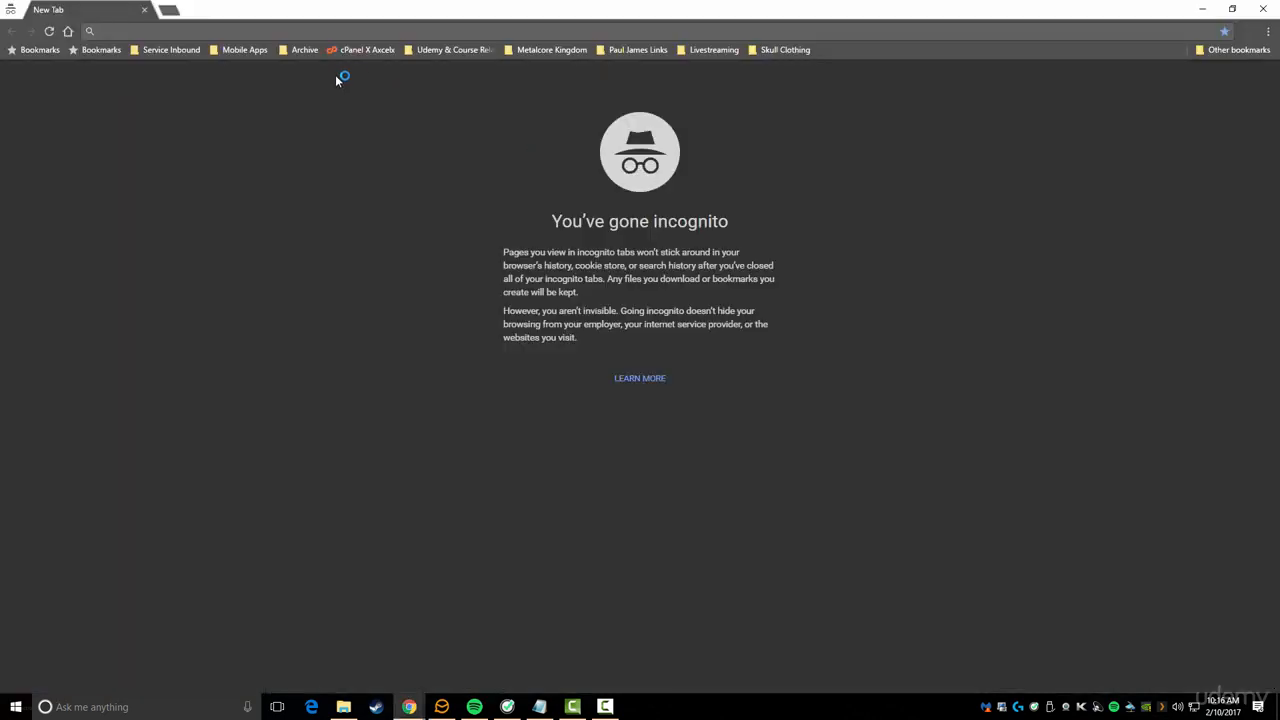
{"action": "key", "text": "ctrl+v"}
{"action": "key", "text": "Return"}
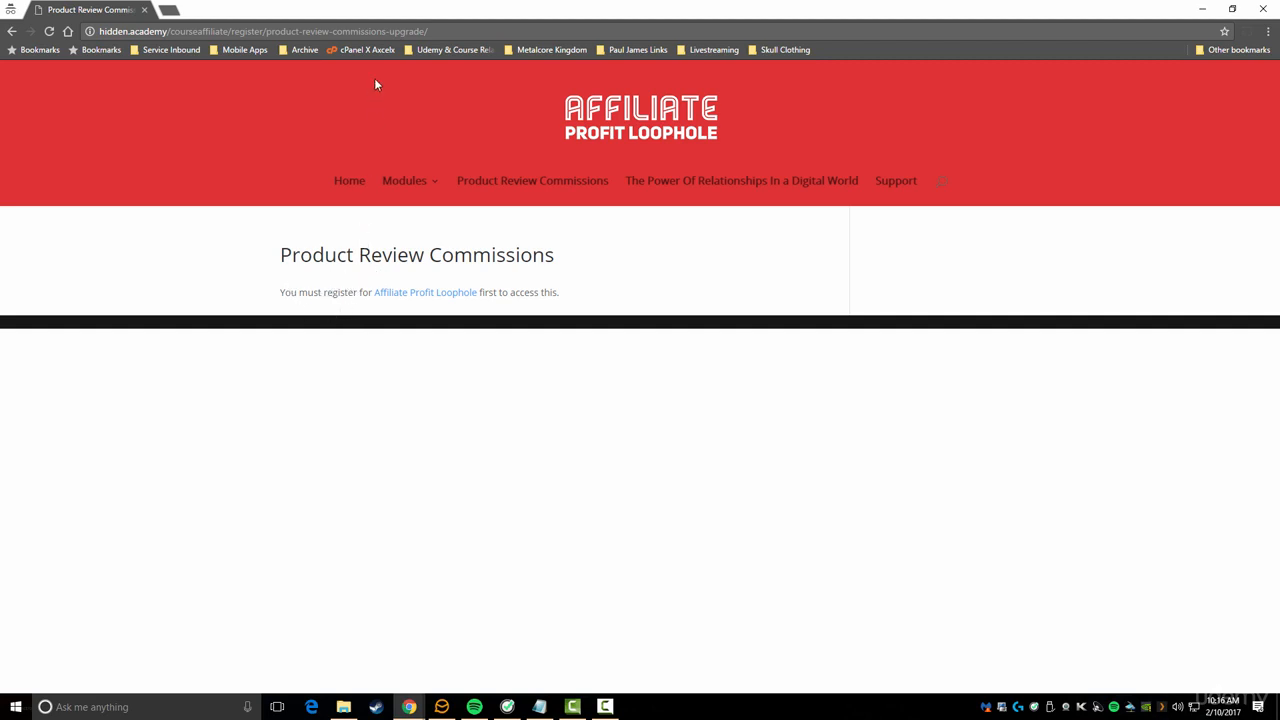
Step: Inspect the product-review-commissions-upgrade part of the page address and close the incognito window
{"action": "left_click", "coordinate": [369, 31]}
{"action": "left_click", "coordinate": [265, 31]}
{"action": "left_click_drag", "start_coordinate": [267, 31], "coordinate": [430, 31]}
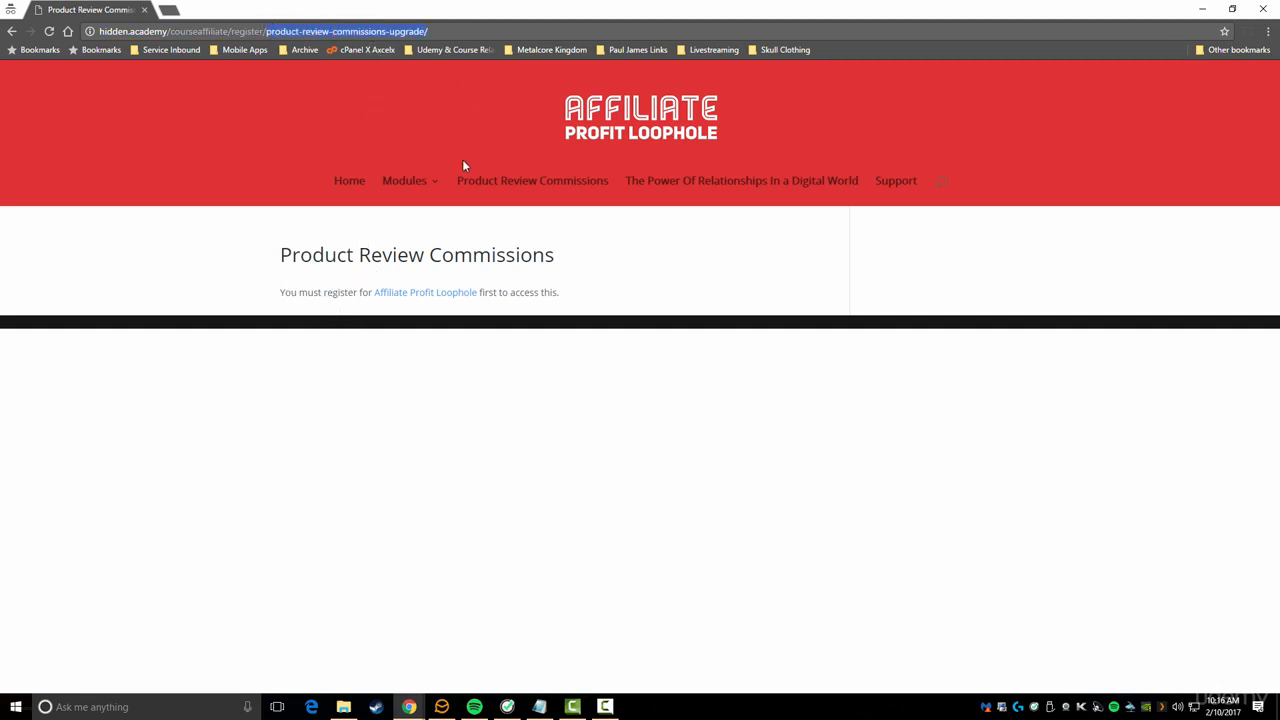
{"action": "left_click", "coordinate": [1261, 10]}
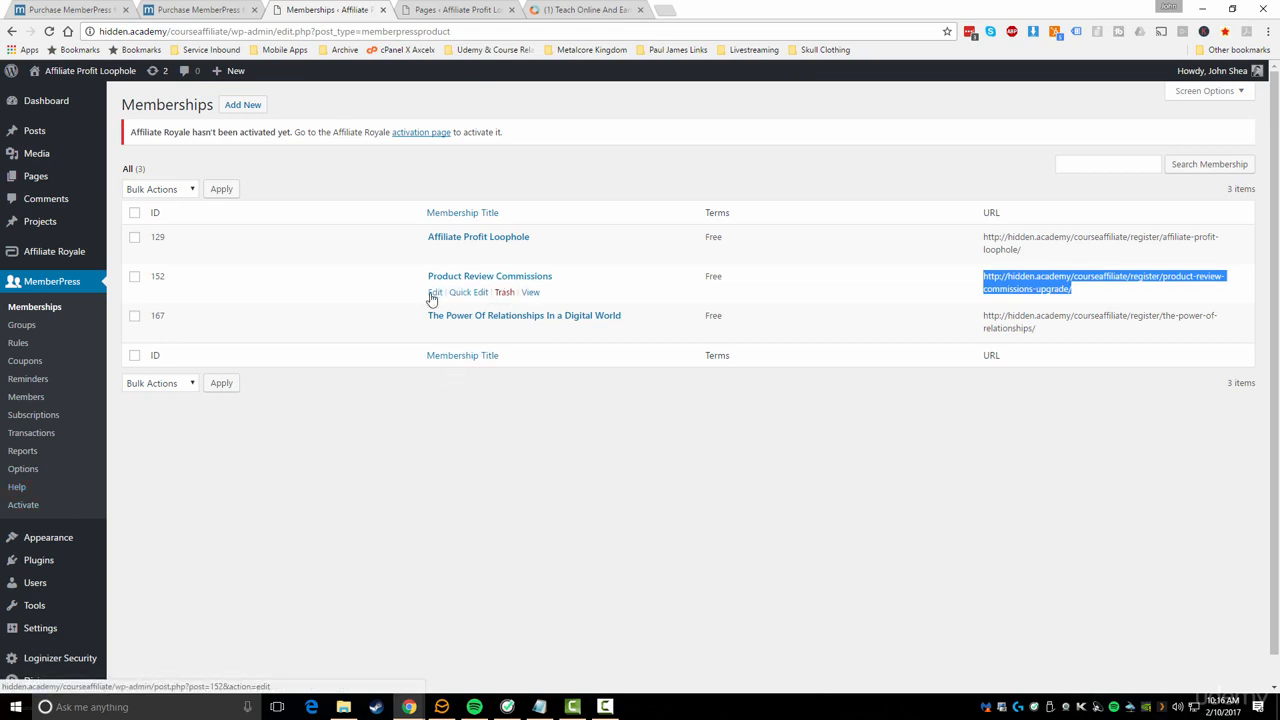
Step: Open the Product Review Commissions membership for editing and review its title and its membership options
{"action": "left_click", "coordinate": [434, 293]}
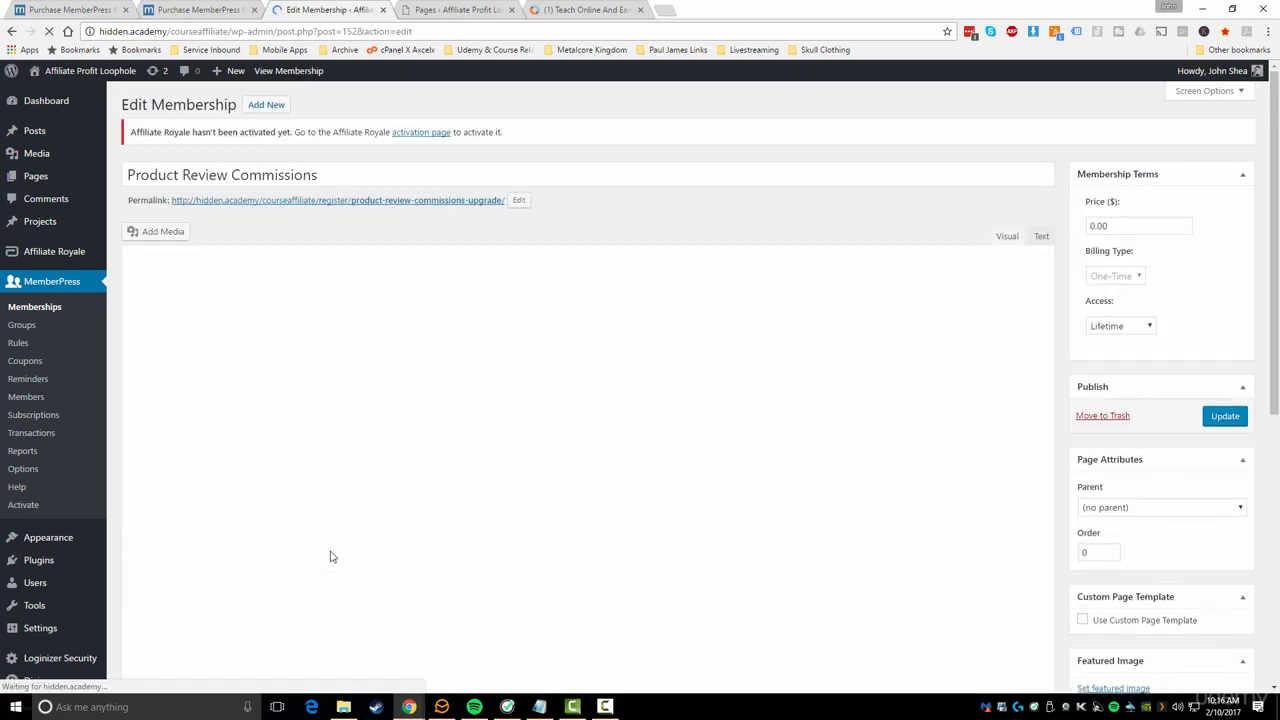
{"action": "scroll", "coordinate": [330, 557], "scroll_direction": "down", "scroll_amount": 1}
{"action": "scroll", "coordinate": [332, 555], "scroll_direction": "up", "scroll_amount": 1}
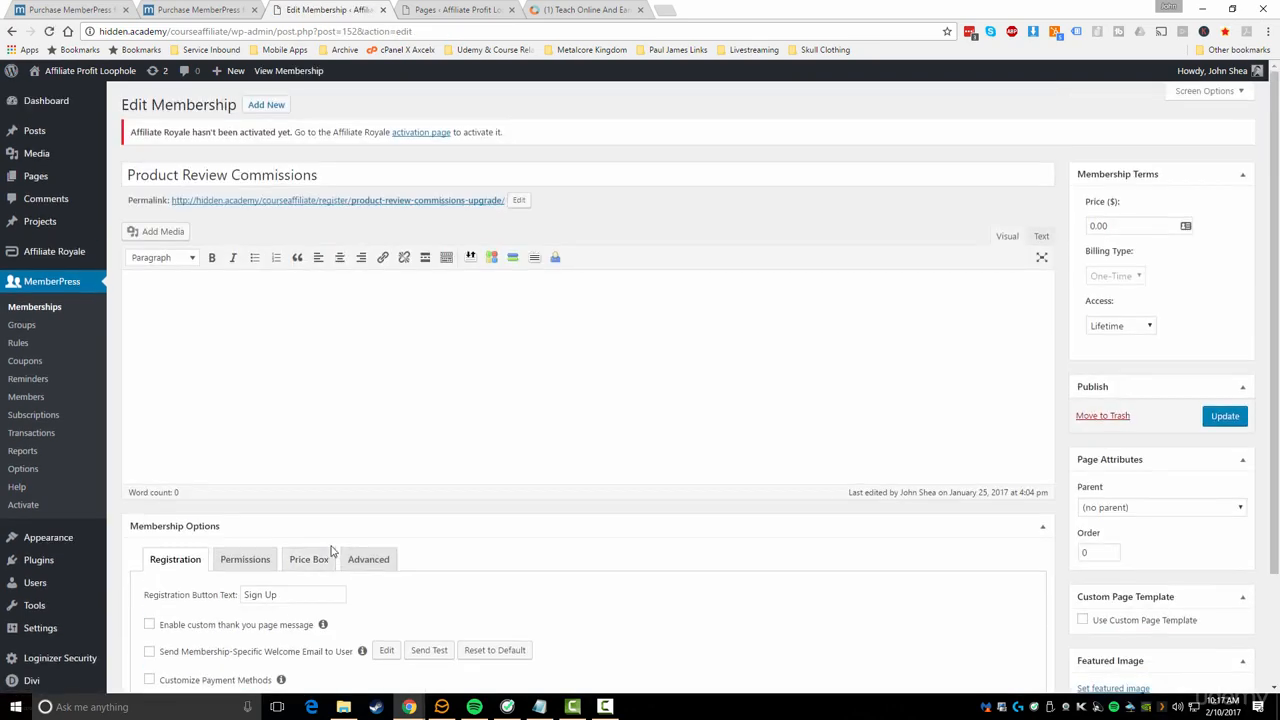
{"action": "scroll", "coordinate": [332, 550], "scroll_direction": "down", "scroll_amount": 1}
{"action": "scroll", "coordinate": [354, 517], "scroll_direction": "up", "scroll_amount": 1}
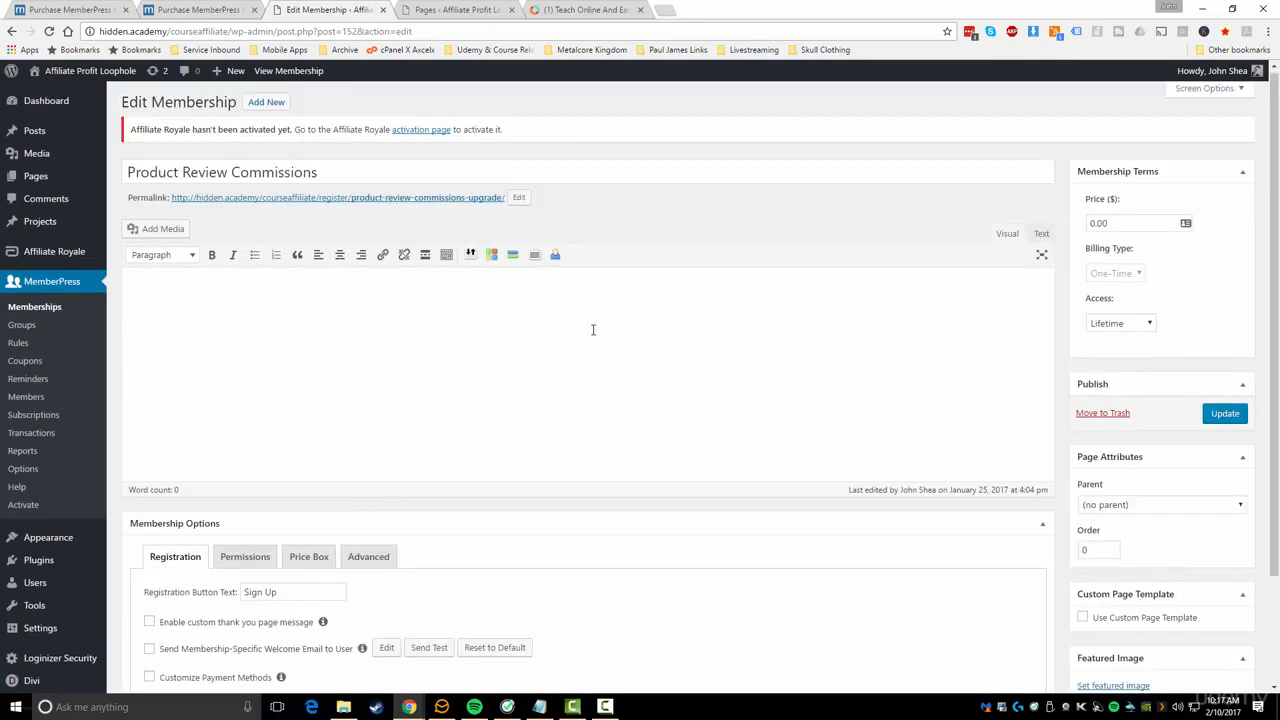
{"action": "left_click_drag", "start_coordinate": [318, 172], "coordinate": [135, 186]}
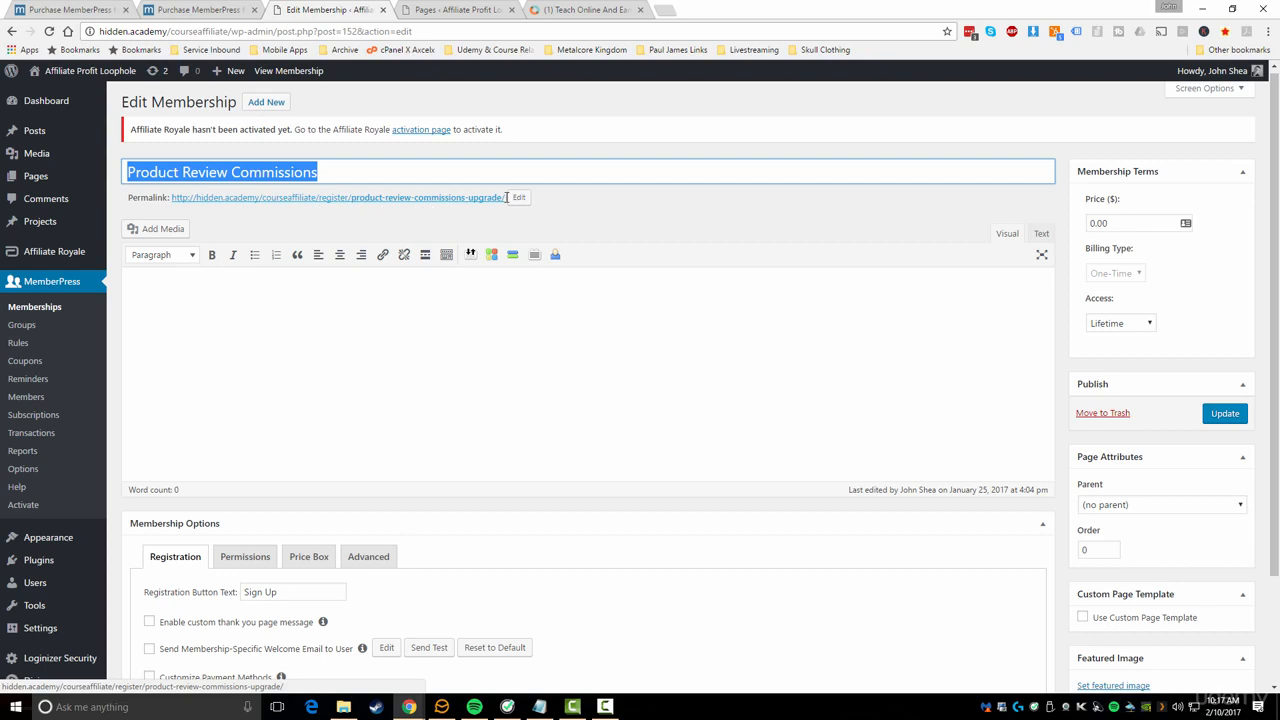
{"action": "scroll", "coordinate": [443, 463], "scroll_direction": "down", "scroll_amount": 3}
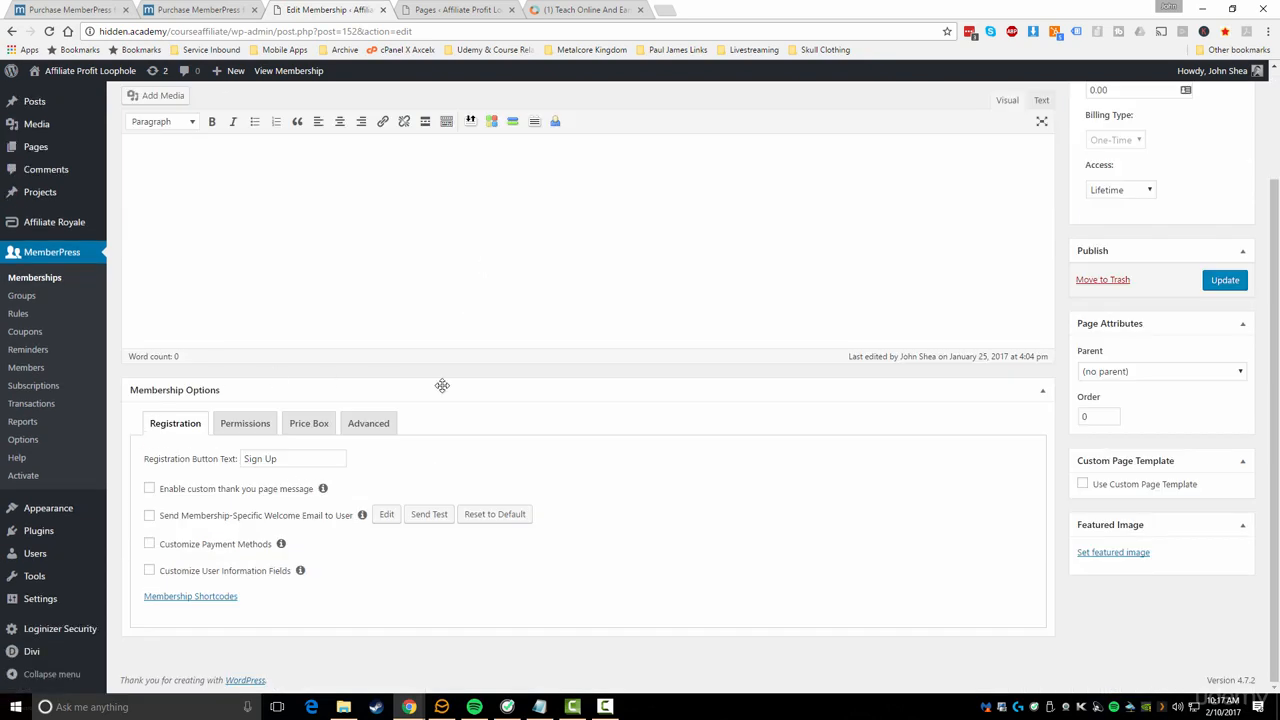
Step: Review the registration button text and read the help note for Customize User Information Fields
{"action": "left_click_drag", "start_coordinate": [283, 460], "coordinate": [205, 460]}
{"action": "left_click", "coordinate": [270, 460]}
{"action": "left_click_drag", "start_coordinate": [227, 460], "coordinate": [208, 466]}
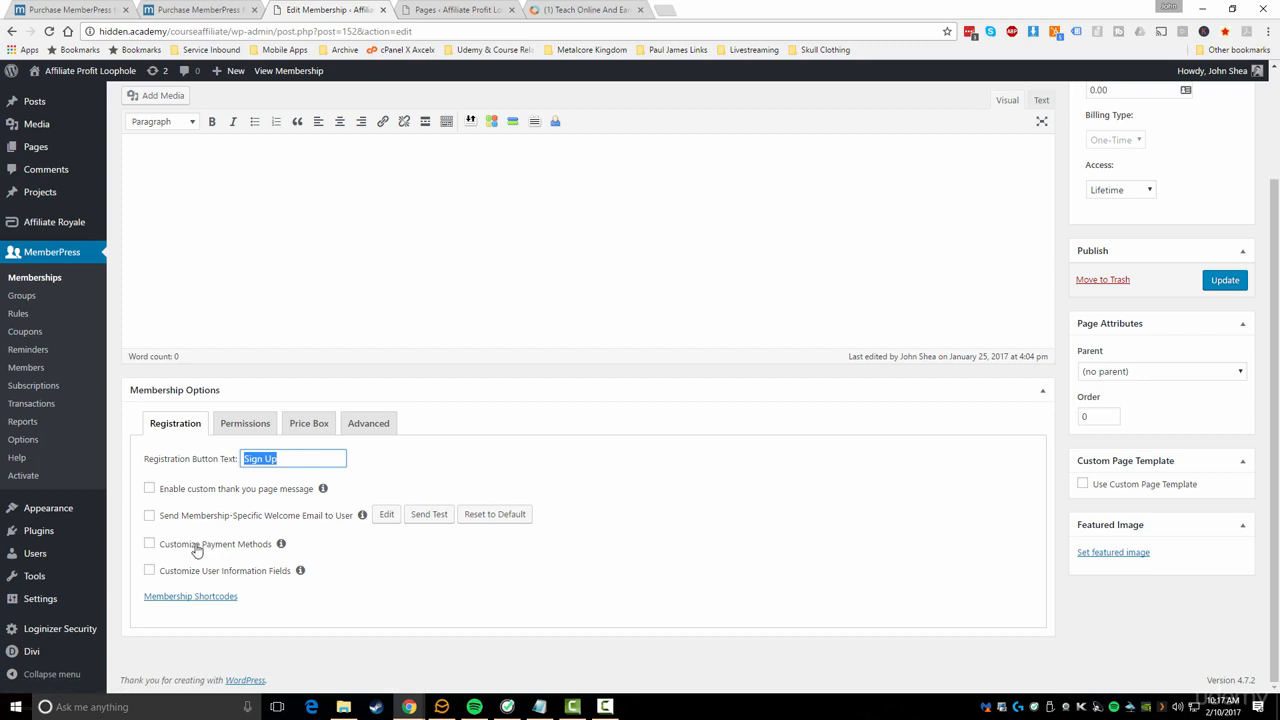
{"action": "left_click", "coordinate": [299, 572]}
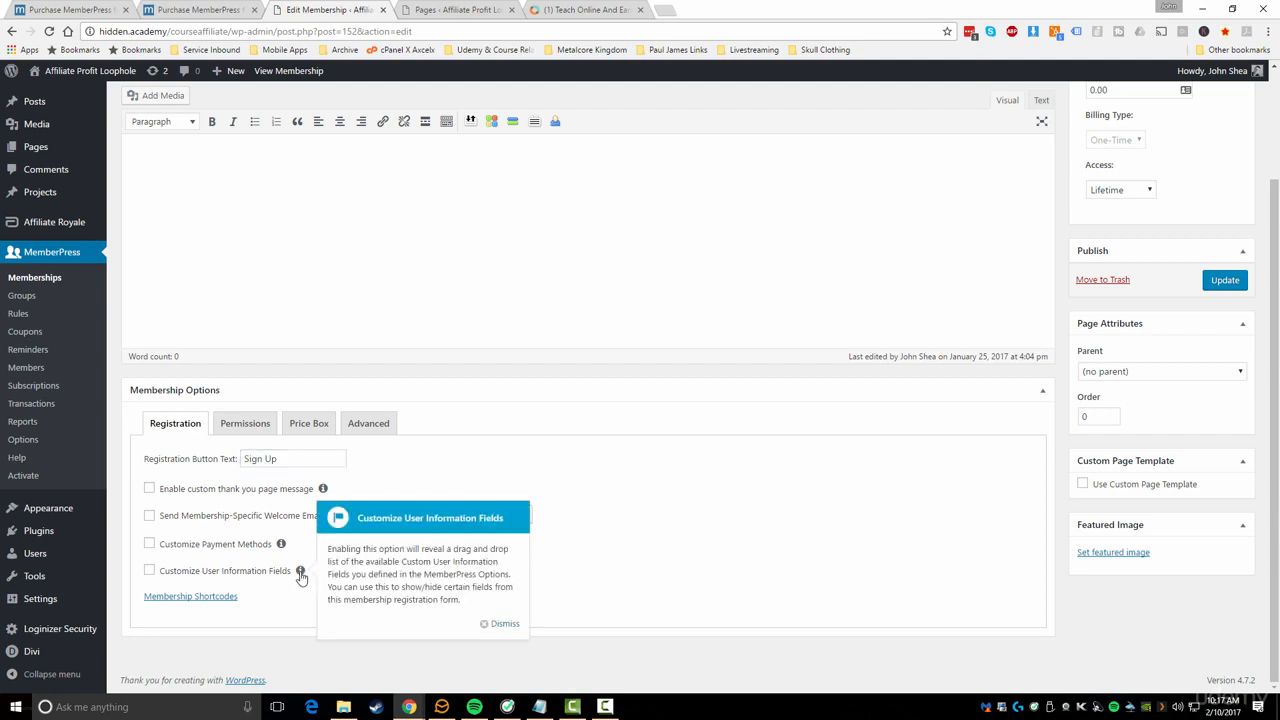
{"action": "left_click", "coordinate": [505, 624]}
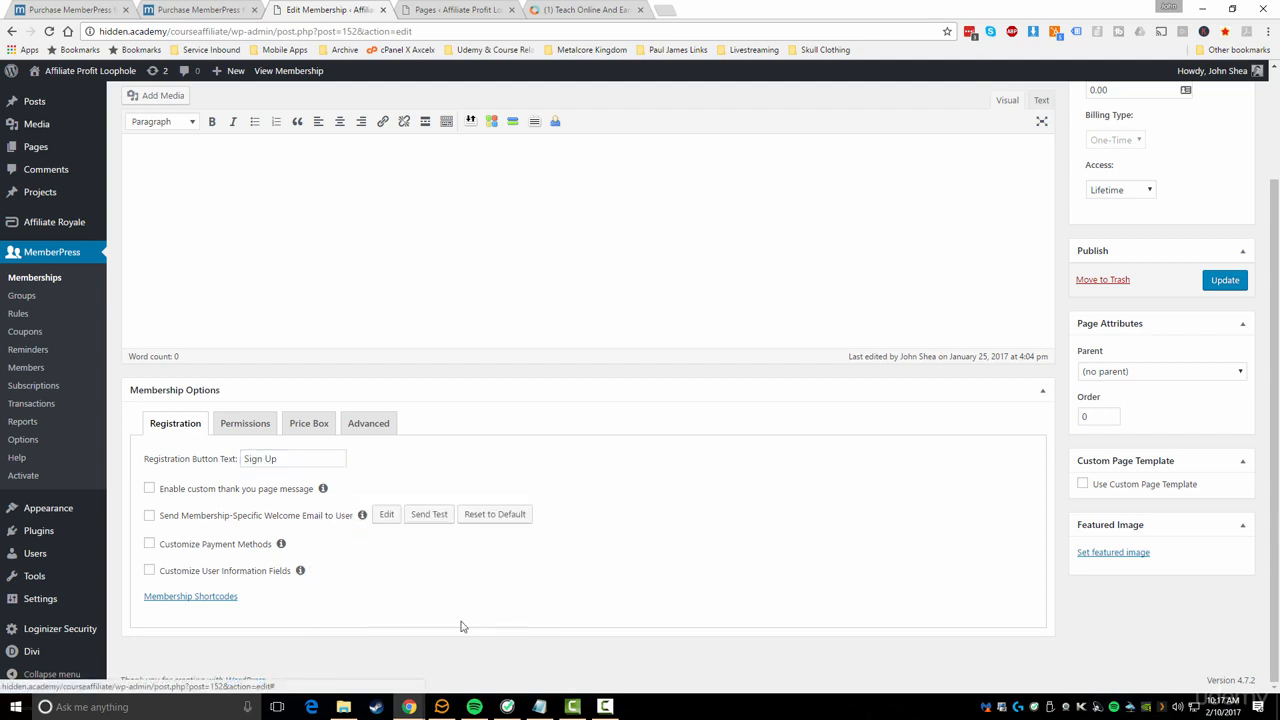
{"action": "left_click", "coordinate": [300, 571]}
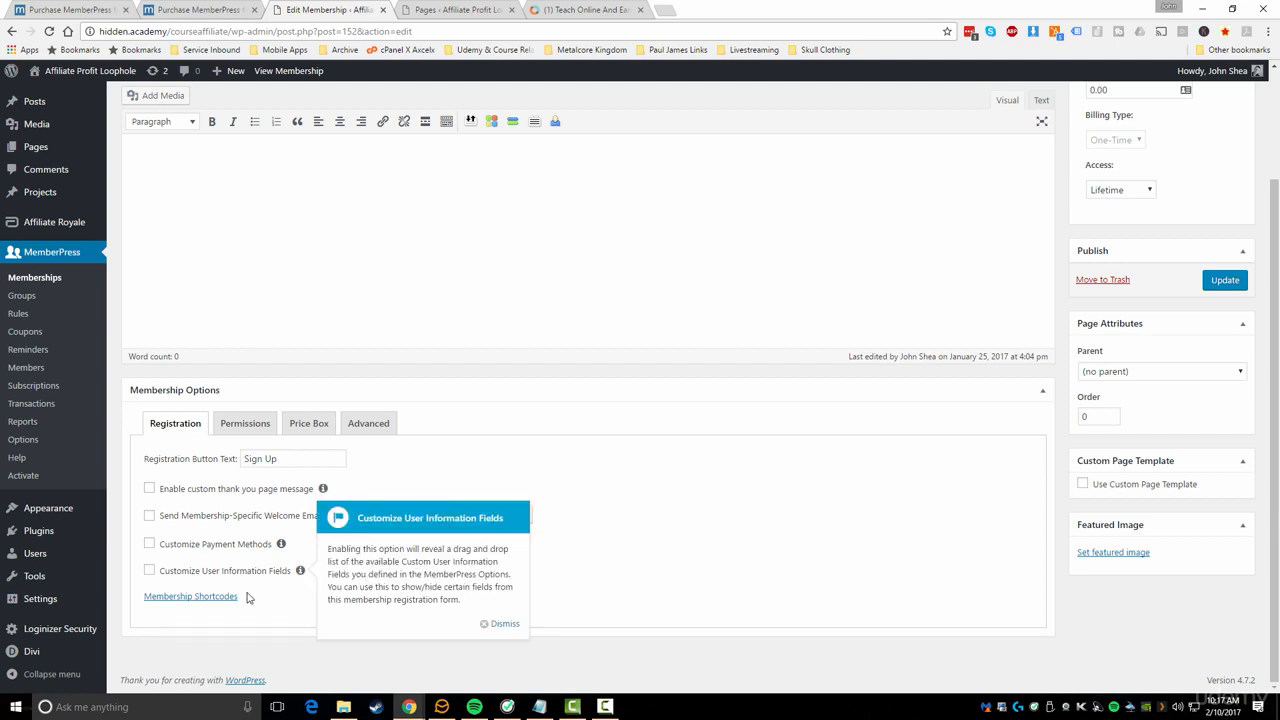
Step: Show the membership shortcodes, dismiss the help note and highlight the [mepr-membership-registration-form] shortcode
{"action": "left_click", "coordinate": [188, 598]}
{"action": "scroll", "coordinate": [190, 598], "scroll_direction": "down", "scroll_amount": 2}
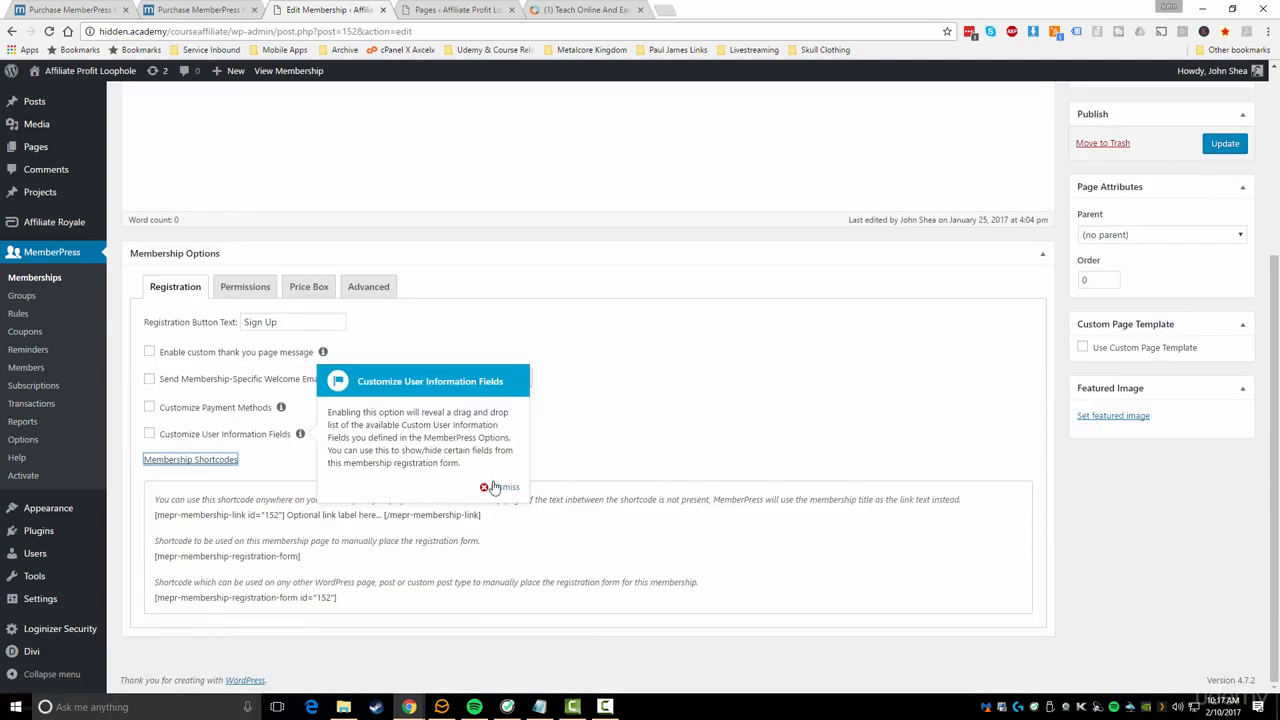
{"action": "left_click", "coordinate": [500, 487]}
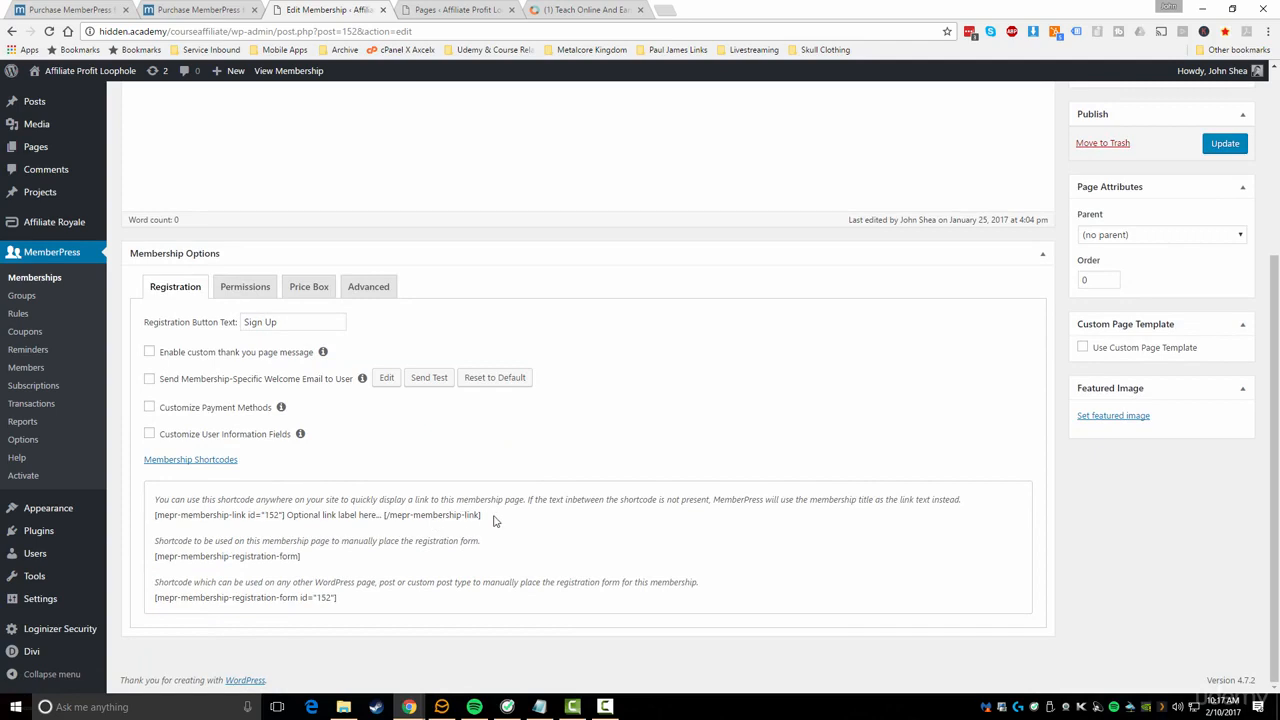
{"action": "left_click_drag", "start_coordinate": [302, 556], "coordinate": [168, 570]}
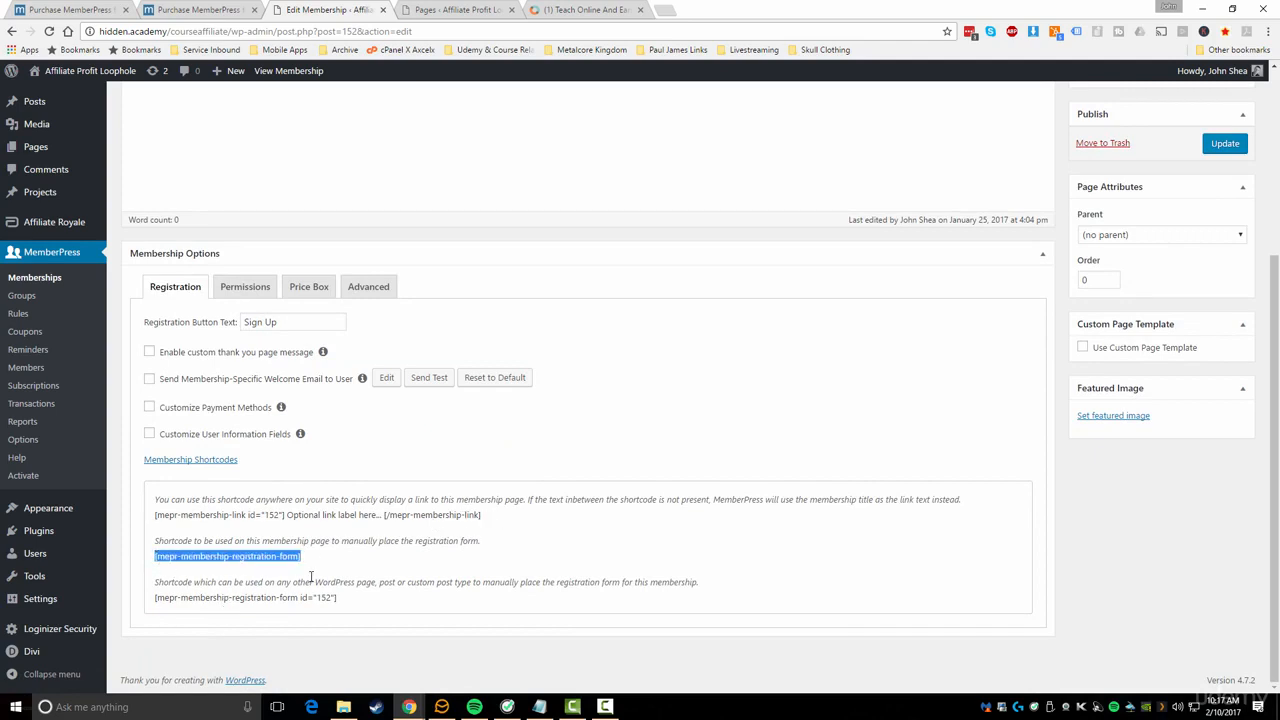
Step: Highlight the [mepr-membership-registration-form id="152"] shortcode and review who can purchase the membership in its Permissions options
{"action": "left_click_drag", "start_coordinate": [345, 597], "coordinate": [159, 597]}
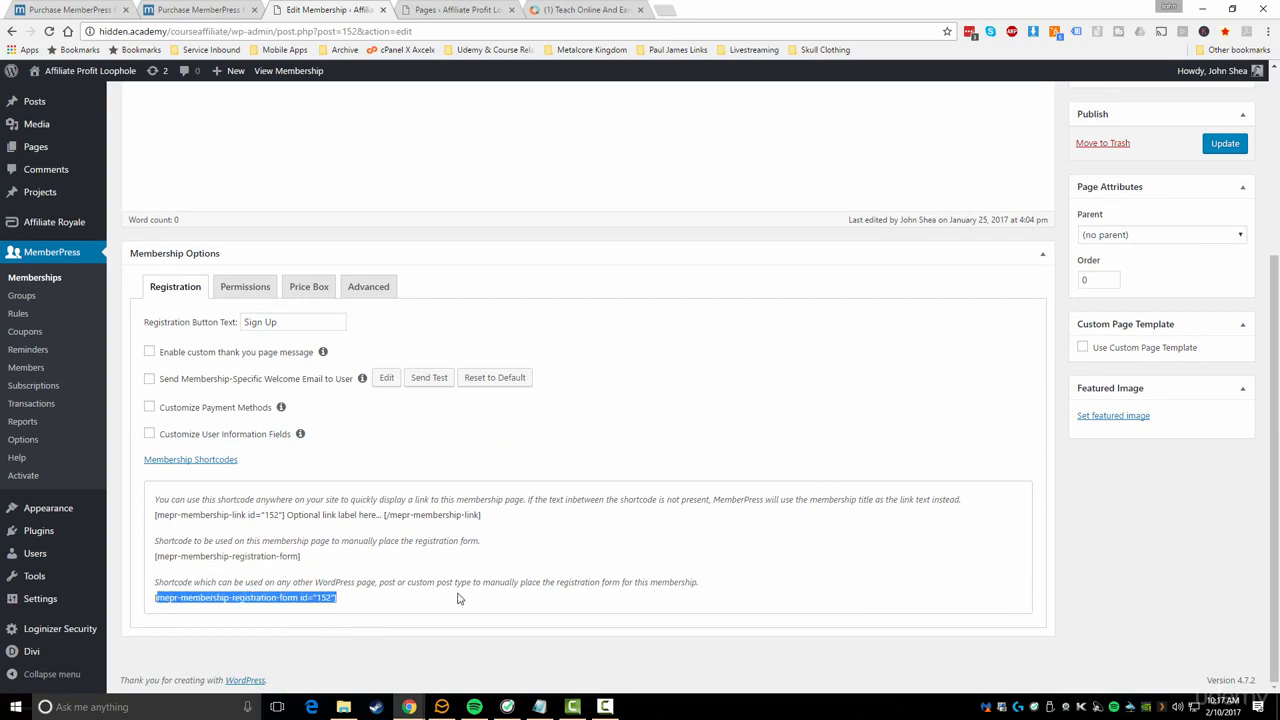
{"action": "scroll", "coordinate": [421, 512], "scroll_direction": "up", "scroll_amount": 2}
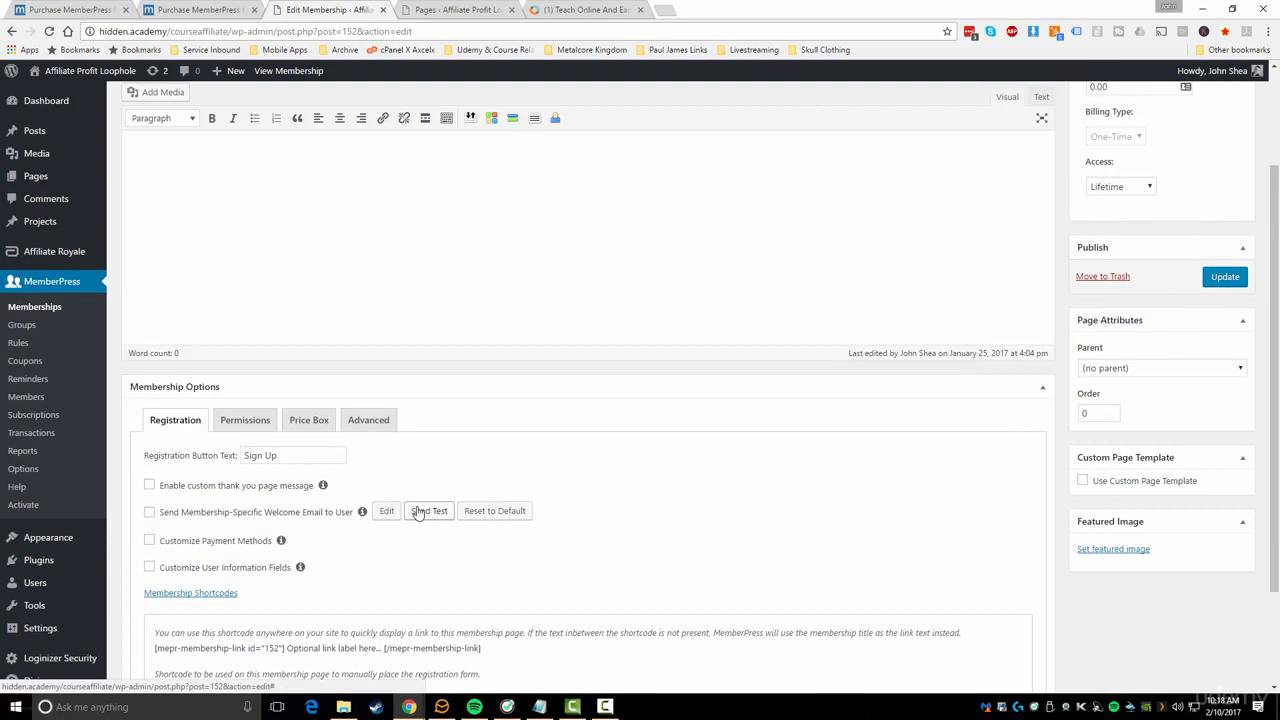
{"action": "left_click", "coordinate": [252, 424]}
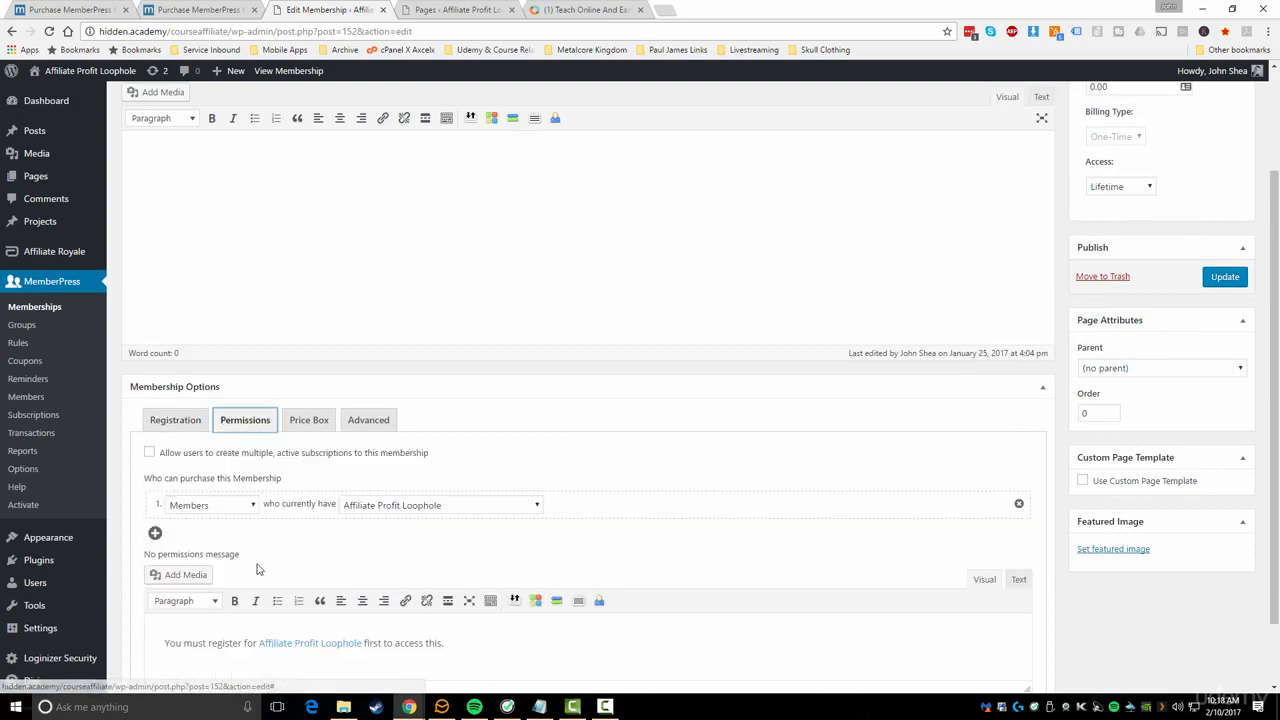
{"action": "scroll", "coordinate": [257, 555], "scroll_direction": "down", "scroll_amount": 1}
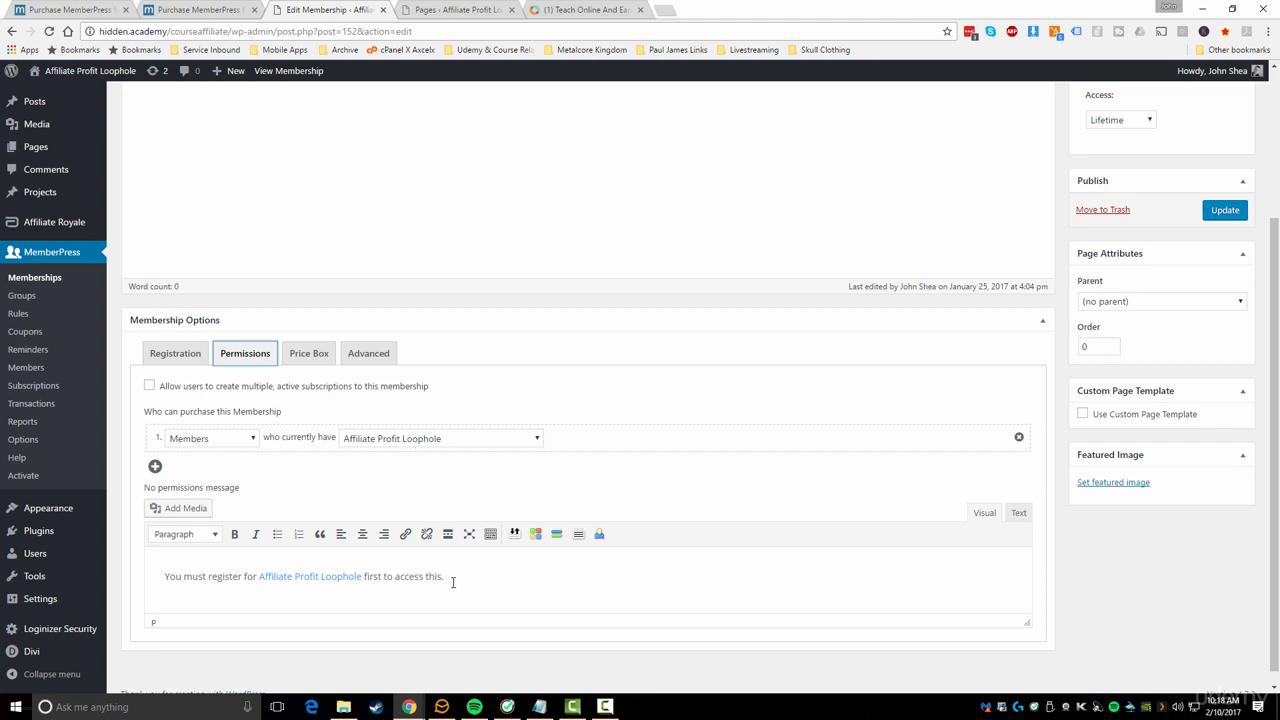
Step: Highlight the no permissions message and inspect the address behind its Affiliate Profit Loophole link
{"action": "left_click_drag", "start_coordinate": [446, 580], "coordinate": [166, 582]}
{"action": "left_click", "coordinate": [178, 577]}
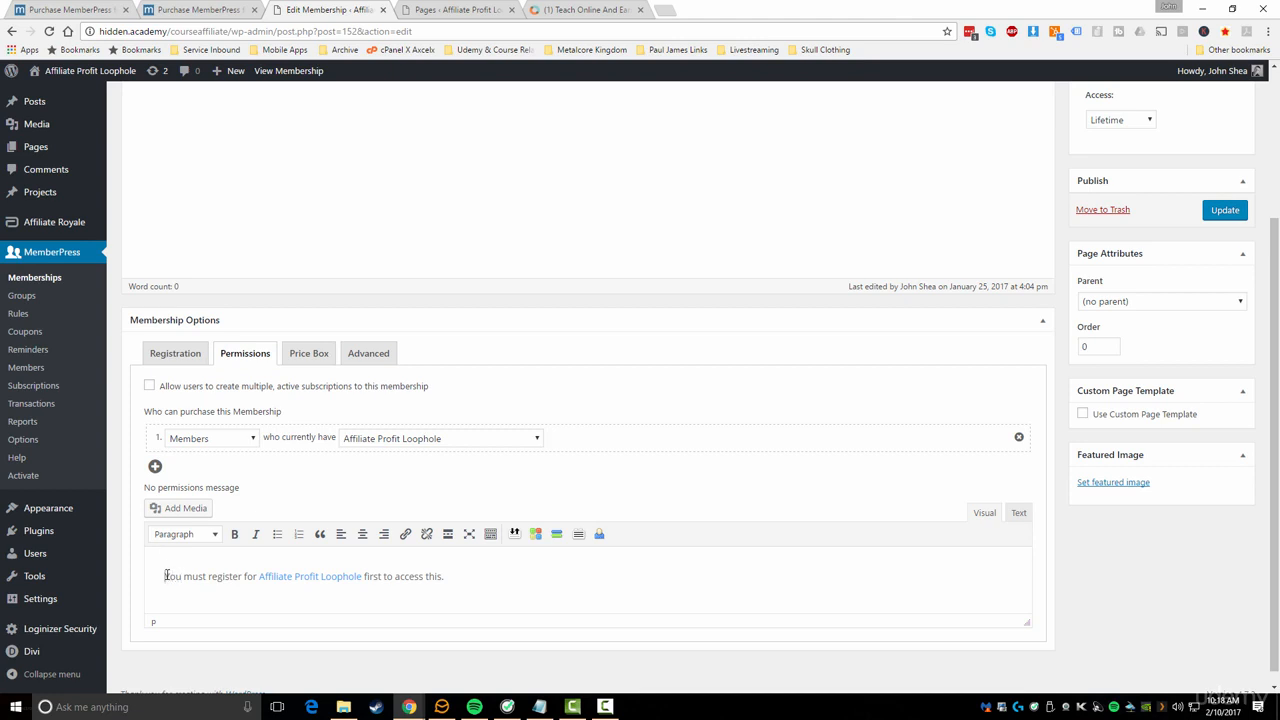
{"action": "left_click_drag", "start_coordinate": [164, 576], "coordinate": [443, 576]}
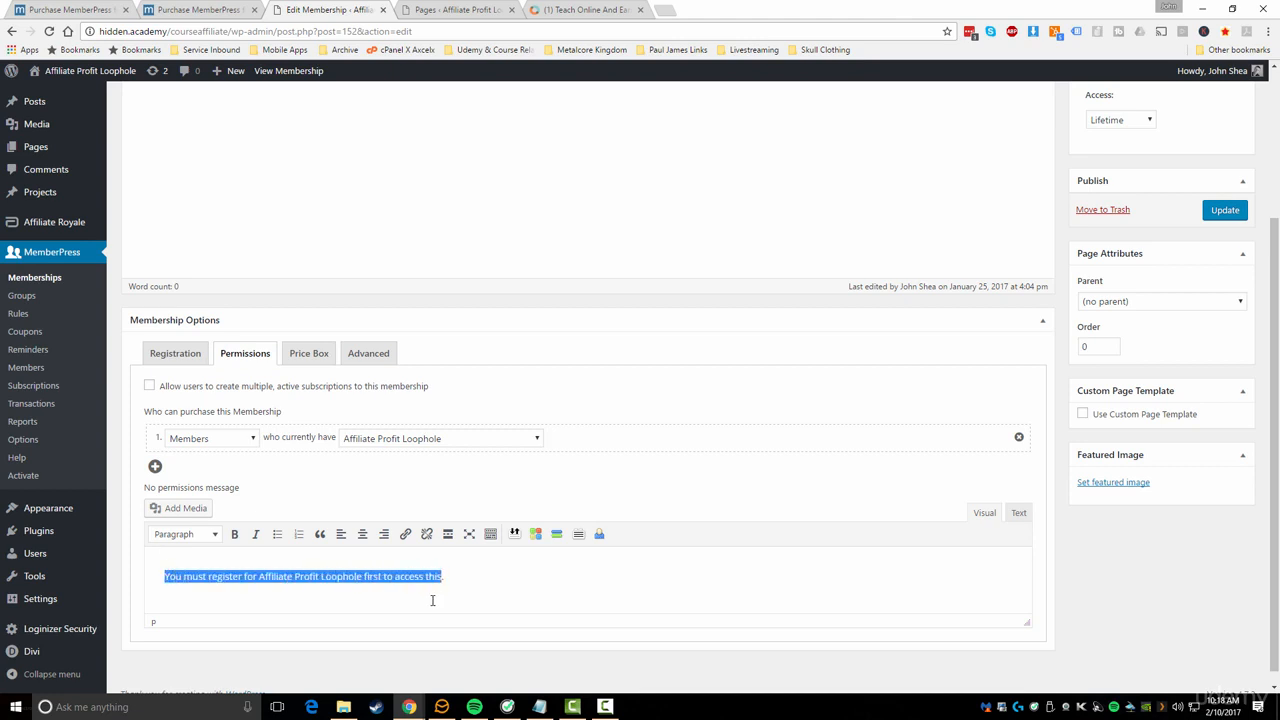
{"action": "left_click", "coordinate": [313, 578]}
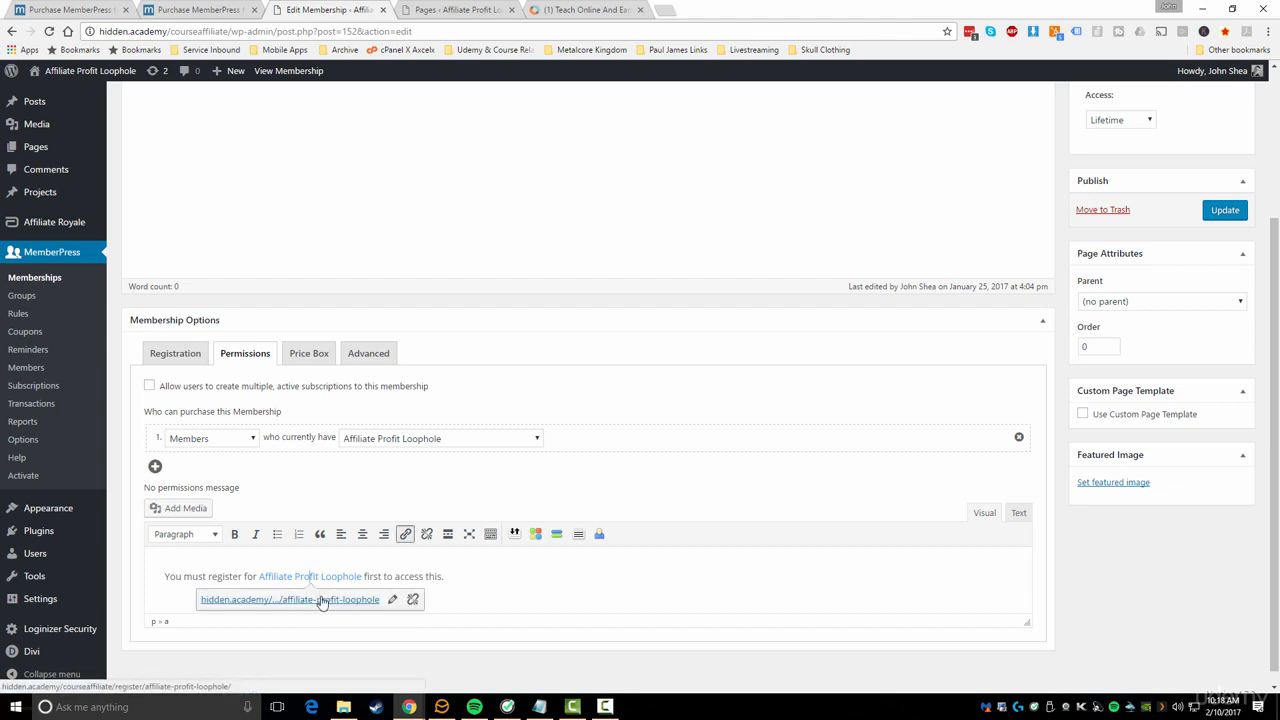
{"action": "left_click", "coordinate": [469, 576]}
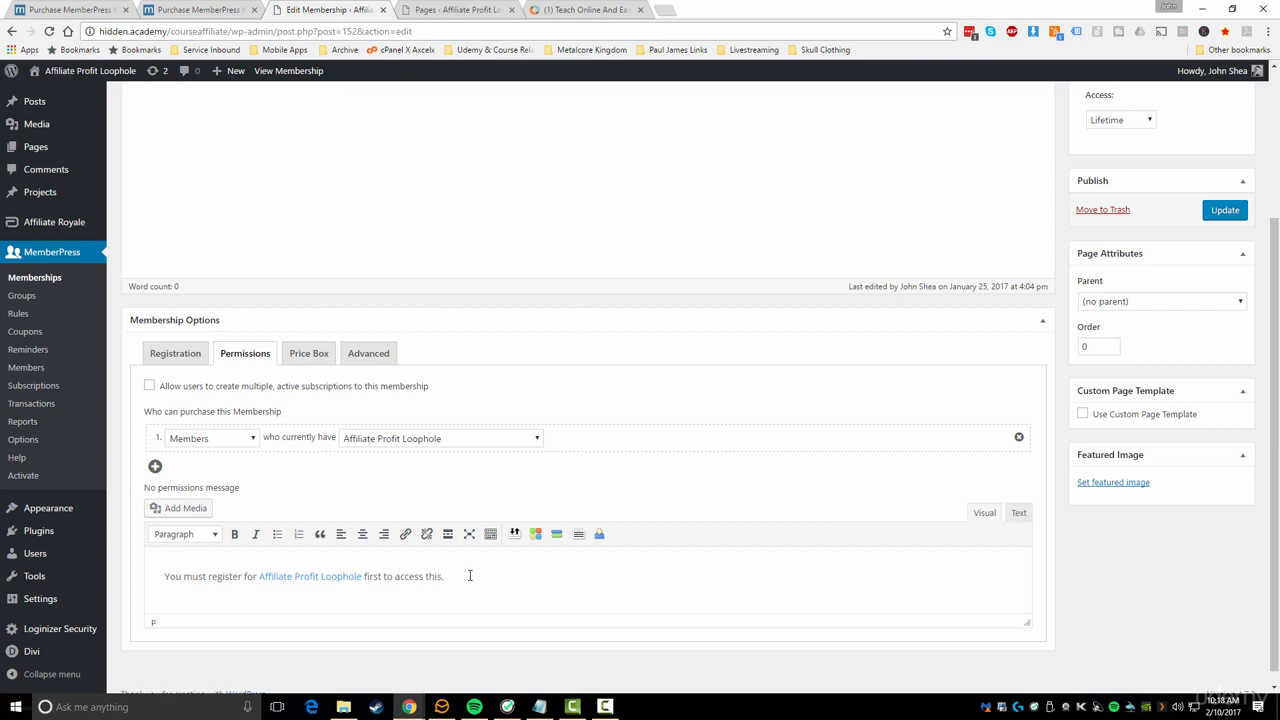
Step: Review the membership's Price Box options, from the title and pricing display to the button text and position
{"action": "left_click", "coordinate": [312, 356]}
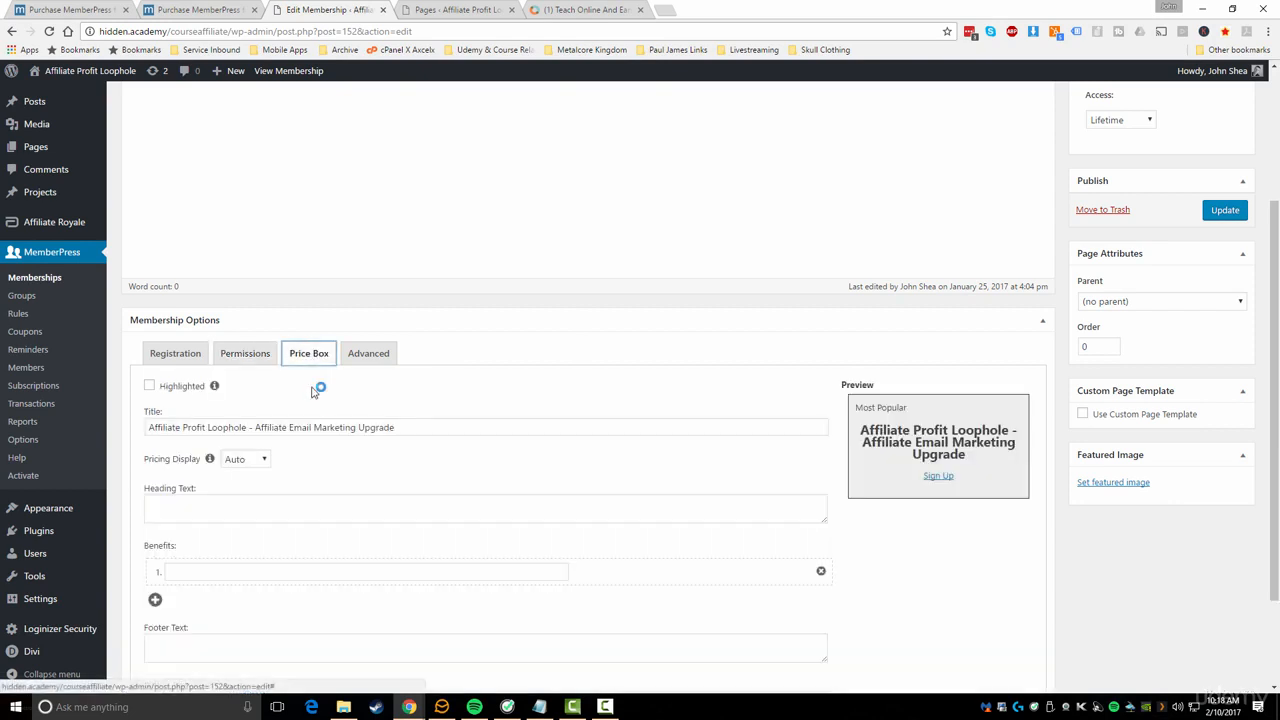
{"action": "scroll", "coordinate": [283, 560], "scroll_direction": "down", "scroll_amount": 2}
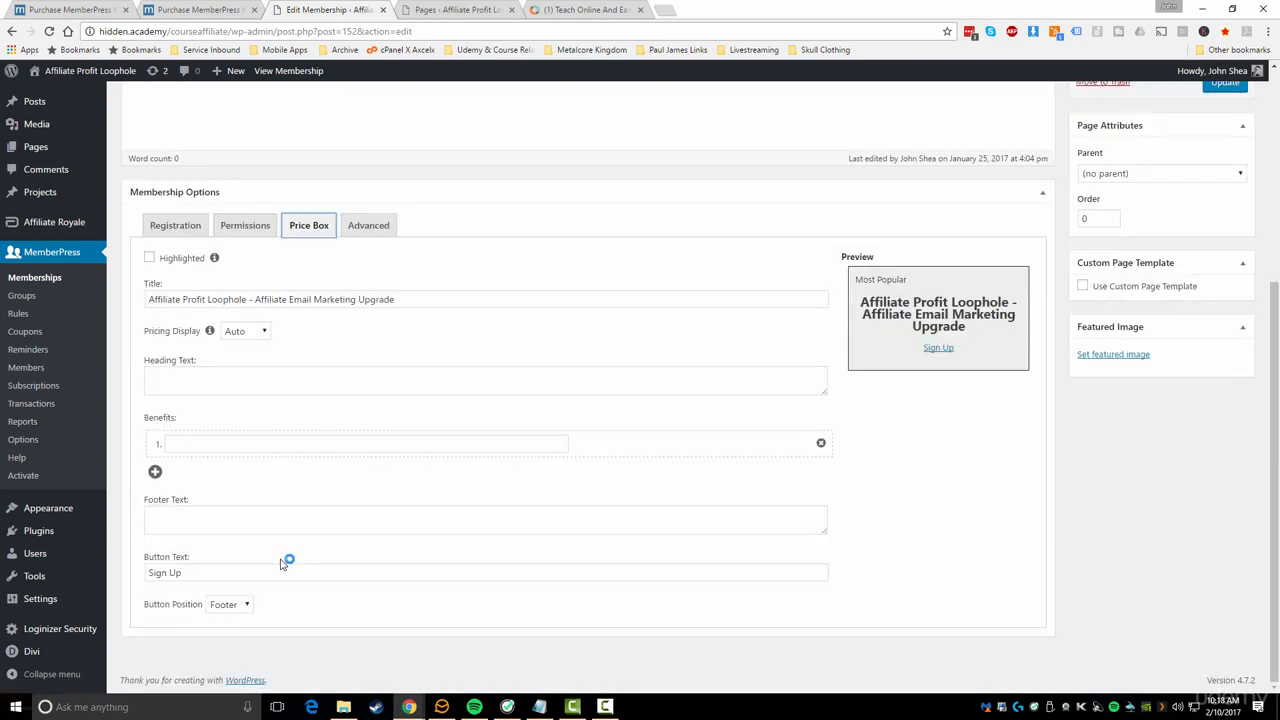
{"action": "scroll", "coordinate": [350, 559], "scroll_direction": "up", "scroll_amount": 2}
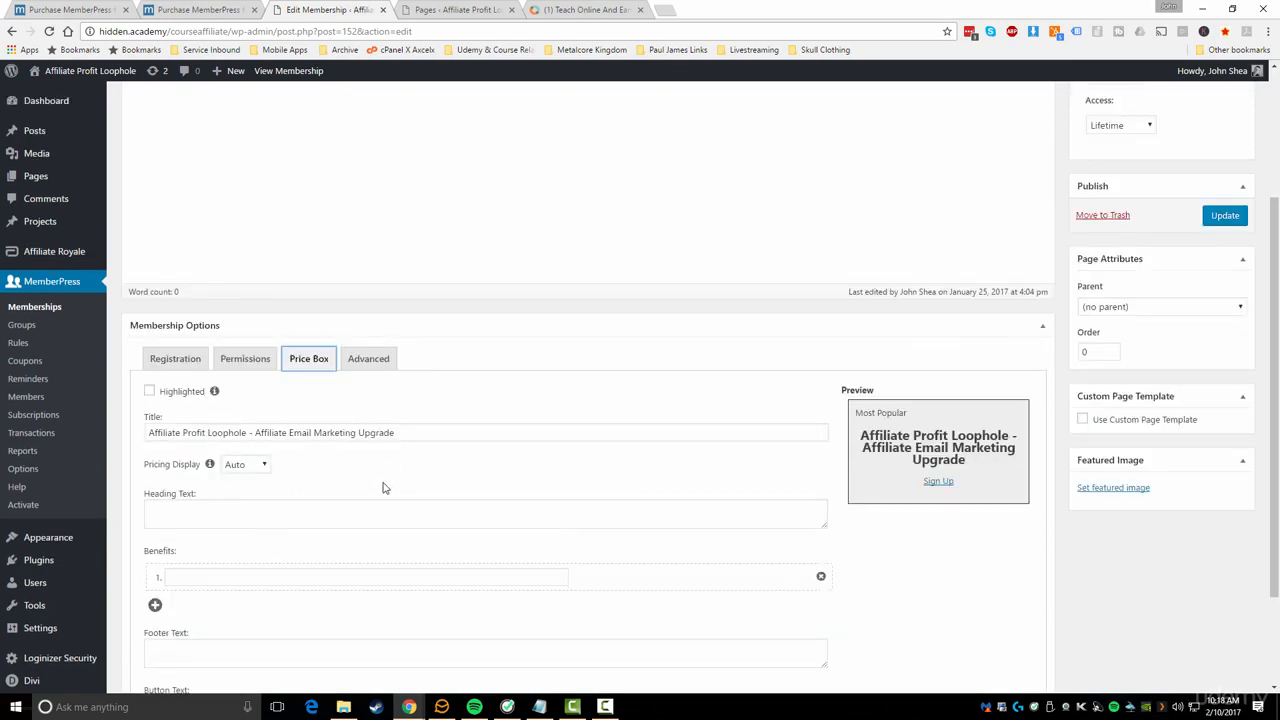
{"action": "scroll", "coordinate": [326, 547], "scroll_direction": "down", "scroll_amount": 1}
{"action": "scroll", "coordinate": [326, 547], "scroll_direction": "down", "scroll_amount": 1}
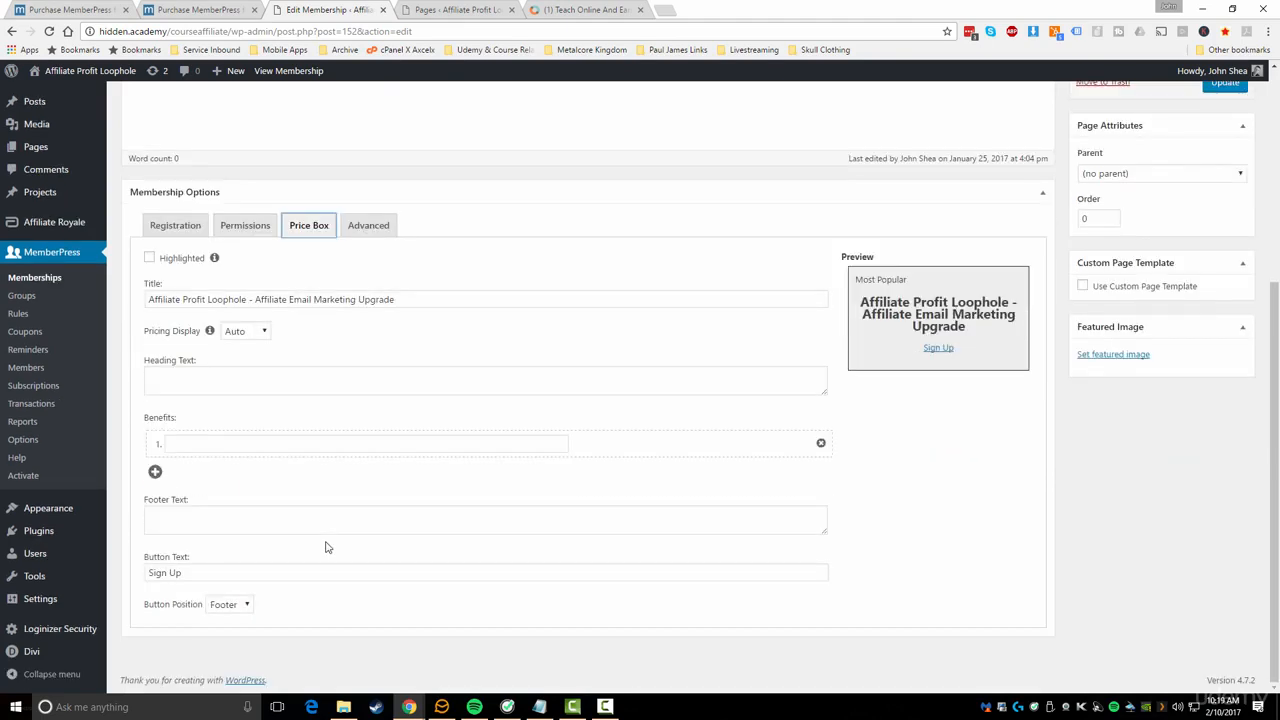
{"action": "scroll", "coordinate": [326, 547], "scroll_direction": "up", "scroll_amount": 1}
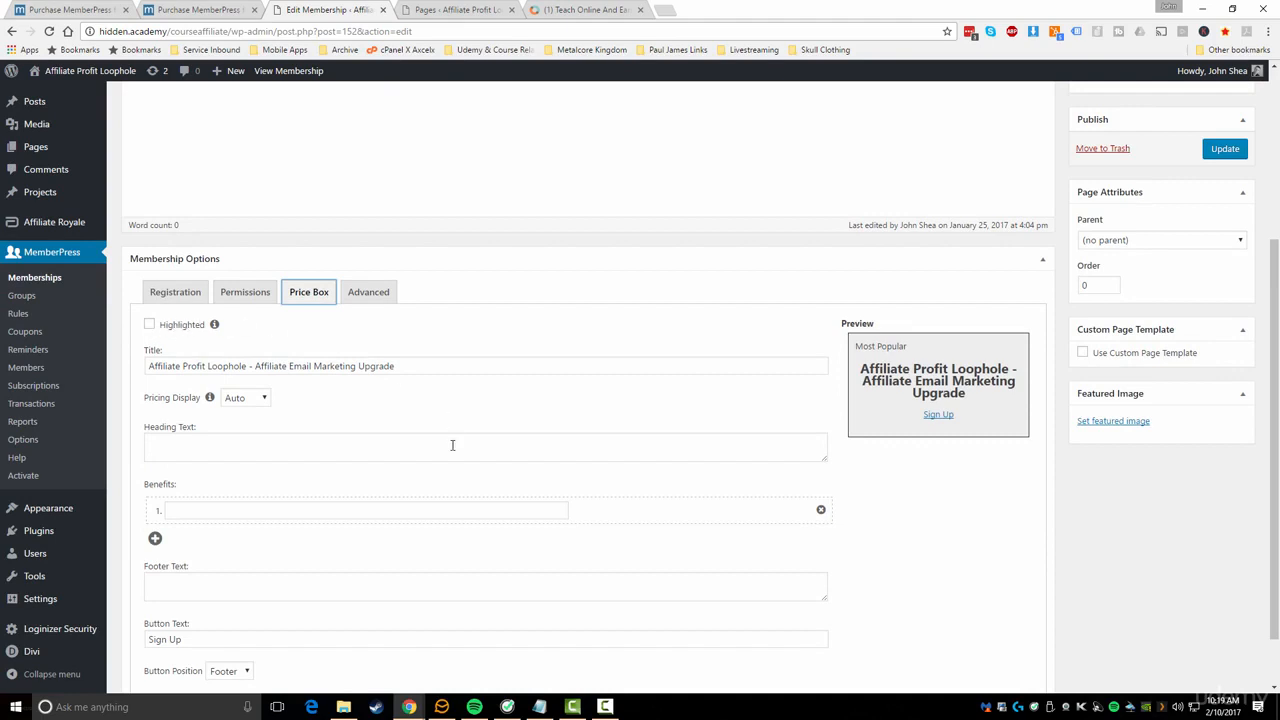
{"action": "scroll", "coordinate": [376, 570], "scroll_direction": "down", "scroll_amount": 1}
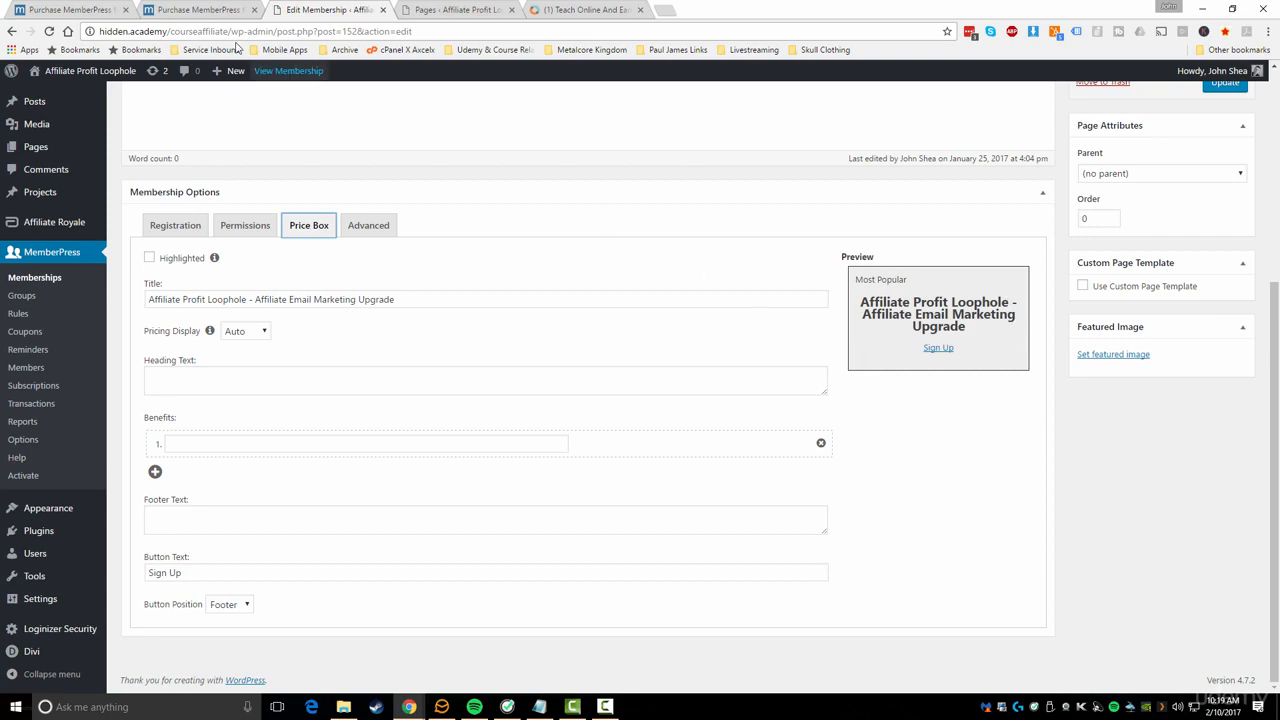
Step: View the Business and Developer Edition price boxes on the MemberPress plans page and return to the membership's price box Benefits
{"action": "left_click", "coordinate": [185, 11]}
{"action": "scroll", "coordinate": [388, 350], "scroll_direction": "down", "scroll_amount": 1}
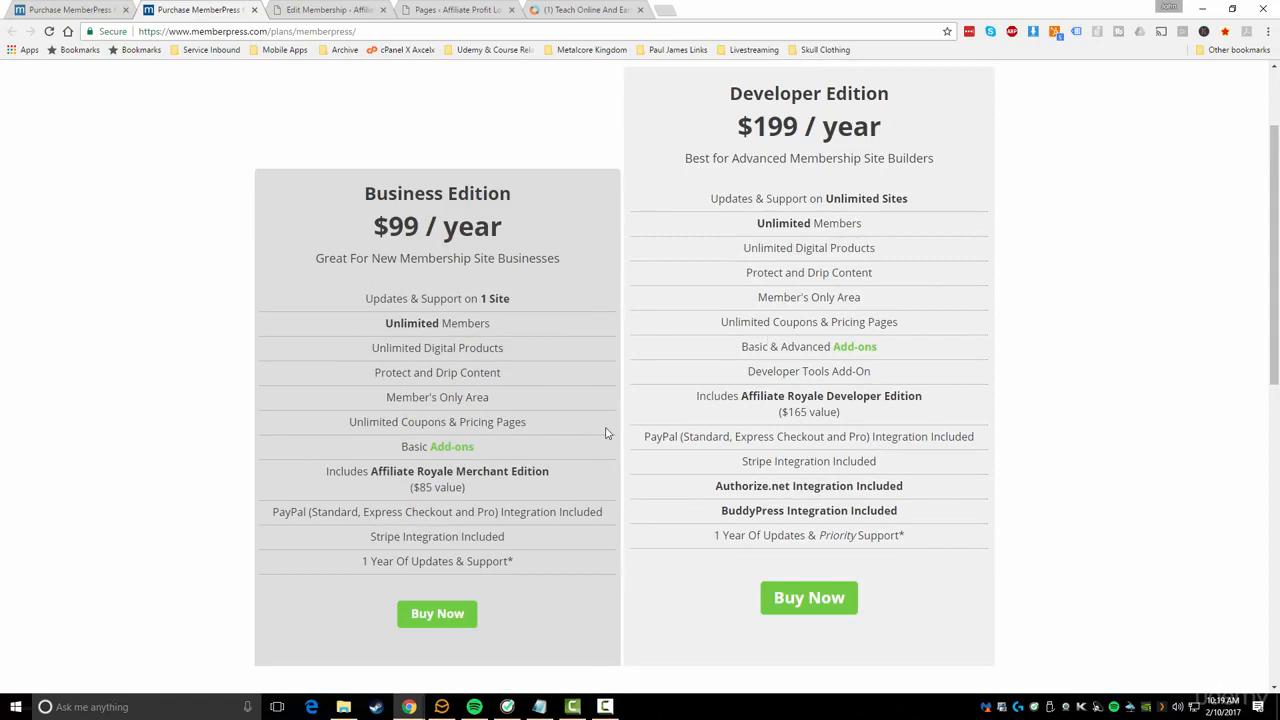
{"action": "left_click", "coordinate": [427, 11]}
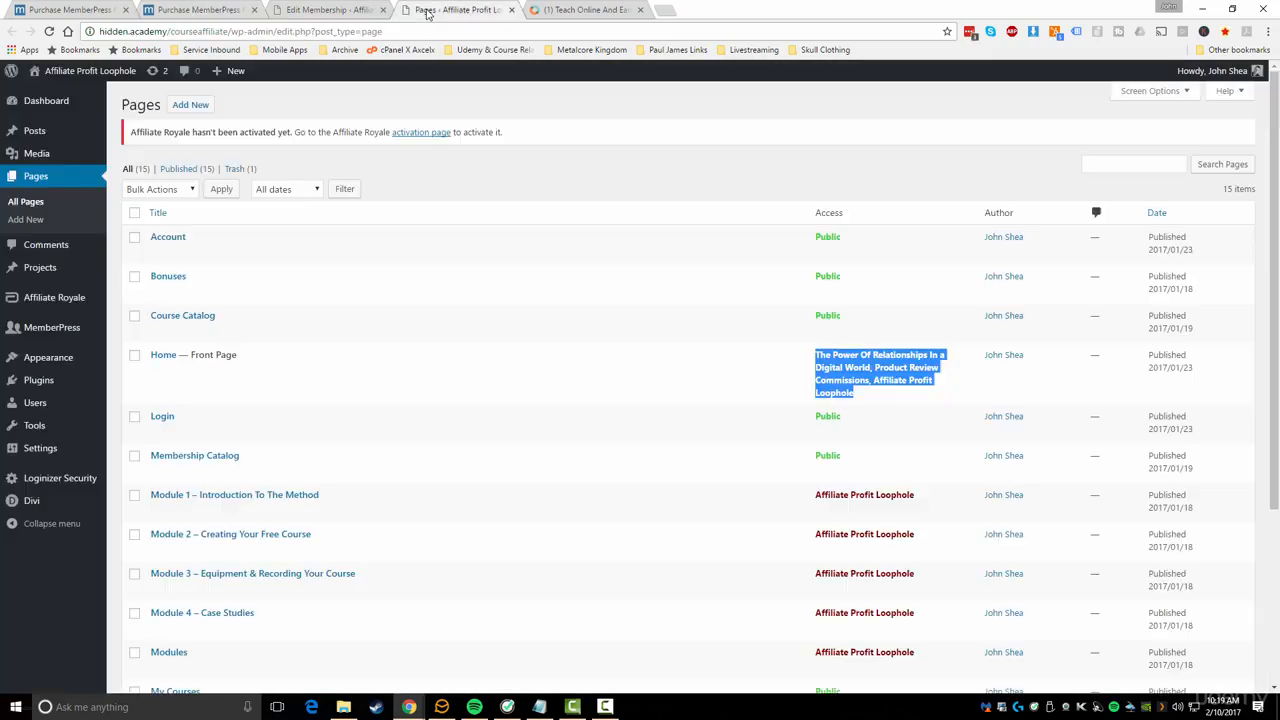
{"action": "left_click", "coordinate": [340, 9]}
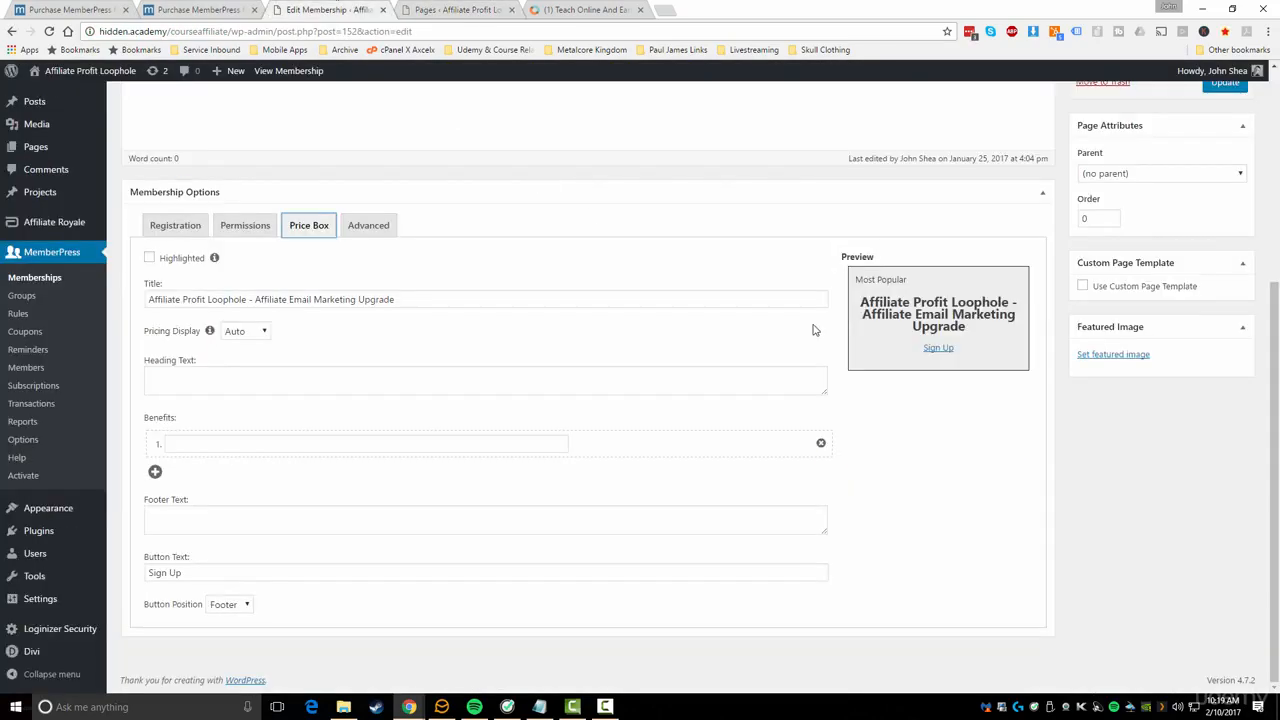
{"action": "left_click", "coordinate": [252, 441]}
Step: Show the membership's Advanced options and view the choices for Membership Pricing Terms, keeping Hidden
{"action": "scroll", "coordinate": [349, 334], "scroll_direction": "up", "scroll_amount": 1}
{"action": "left_click", "coordinate": [368, 292]}
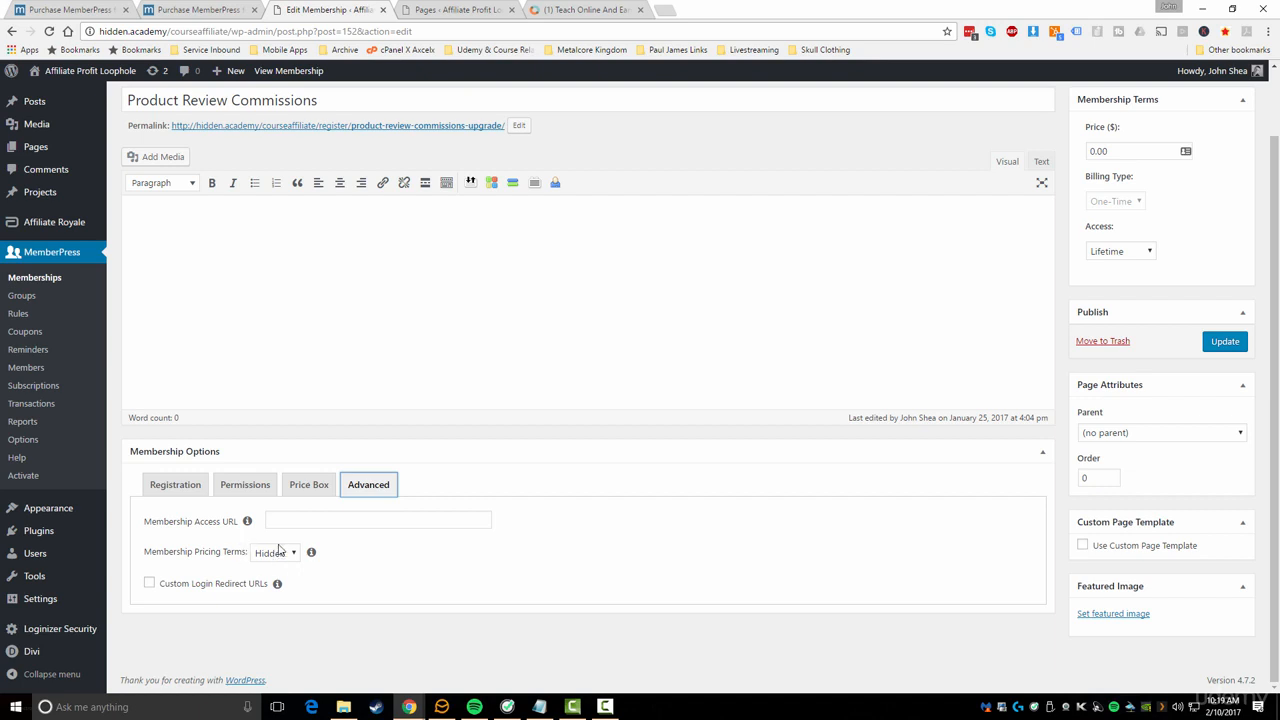
{"action": "left_click", "coordinate": [285, 555]}
{"action": "left_click", "coordinate": [305, 553]}
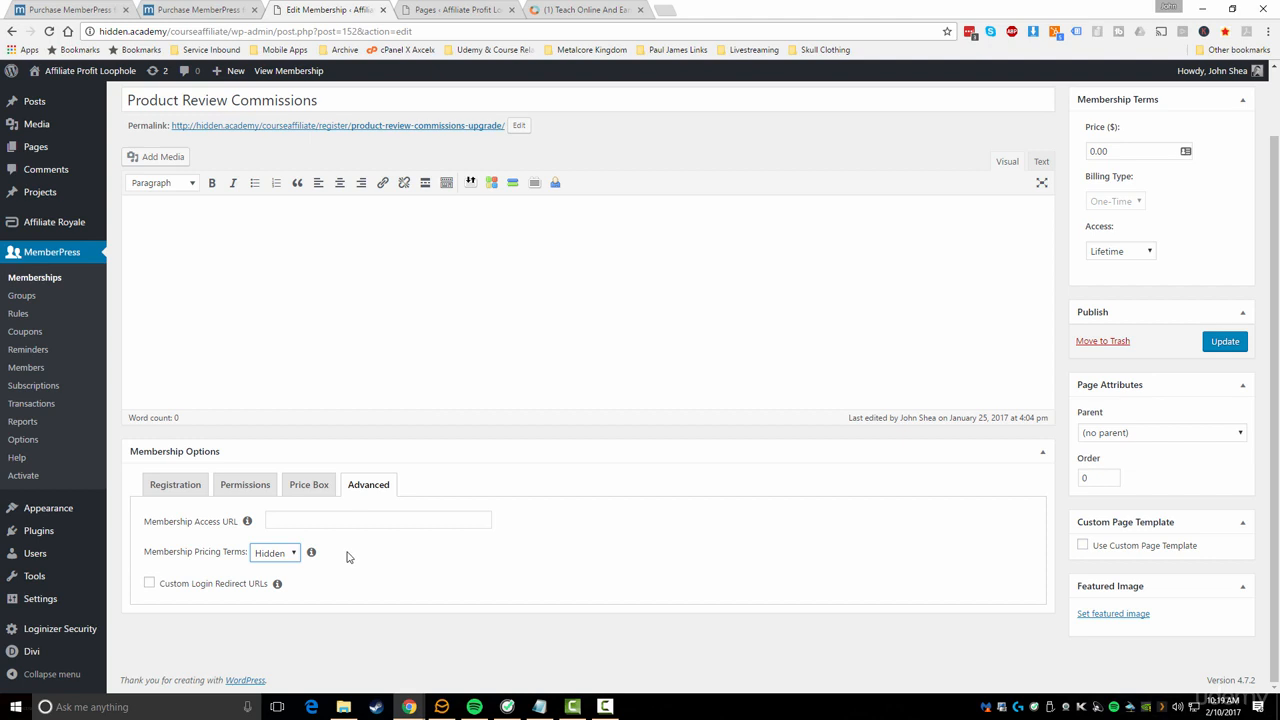
{"action": "left_click", "coordinate": [284, 562]}
{"action": "left_click", "coordinate": [284, 560]}
{"action": "scroll", "coordinate": [343, 463], "scroll_direction": "up", "scroll_amount": 1}
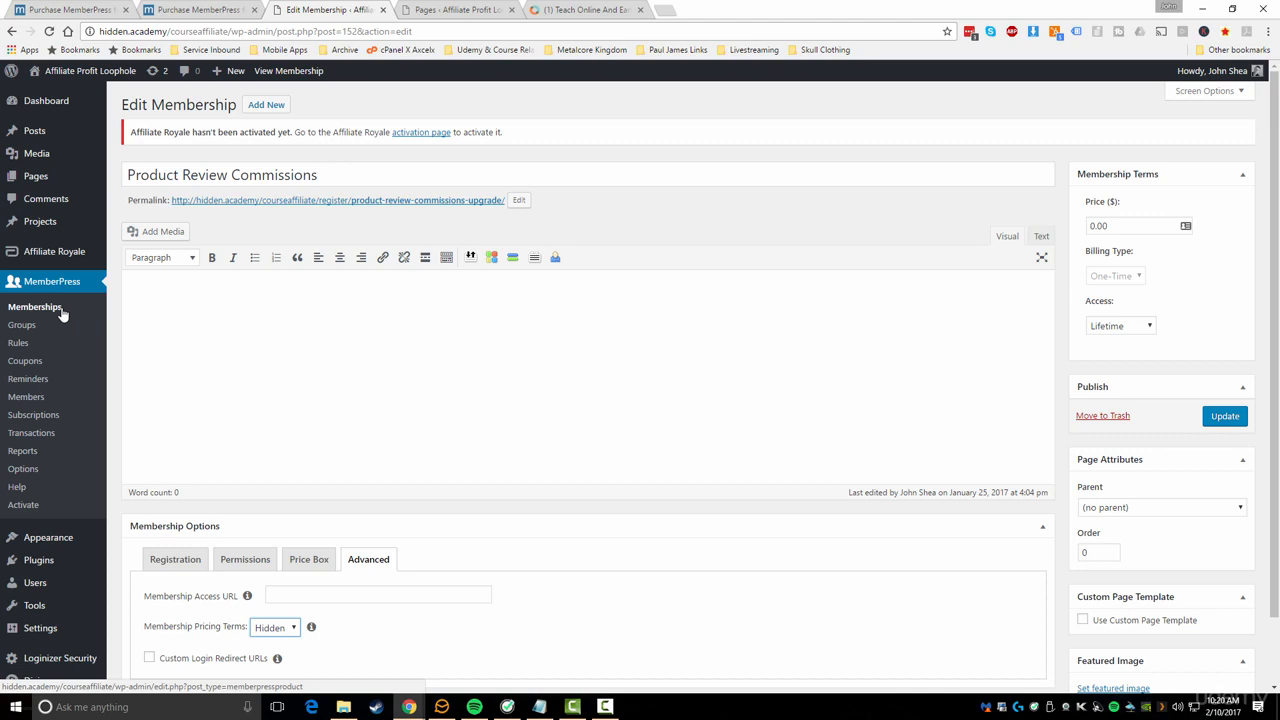
Step: Start a new MemberPress group and add Product Review Commissions and Affiliate Profit Loophole as its second and third memberships
{"action": "left_click", "coordinate": [22, 325]}
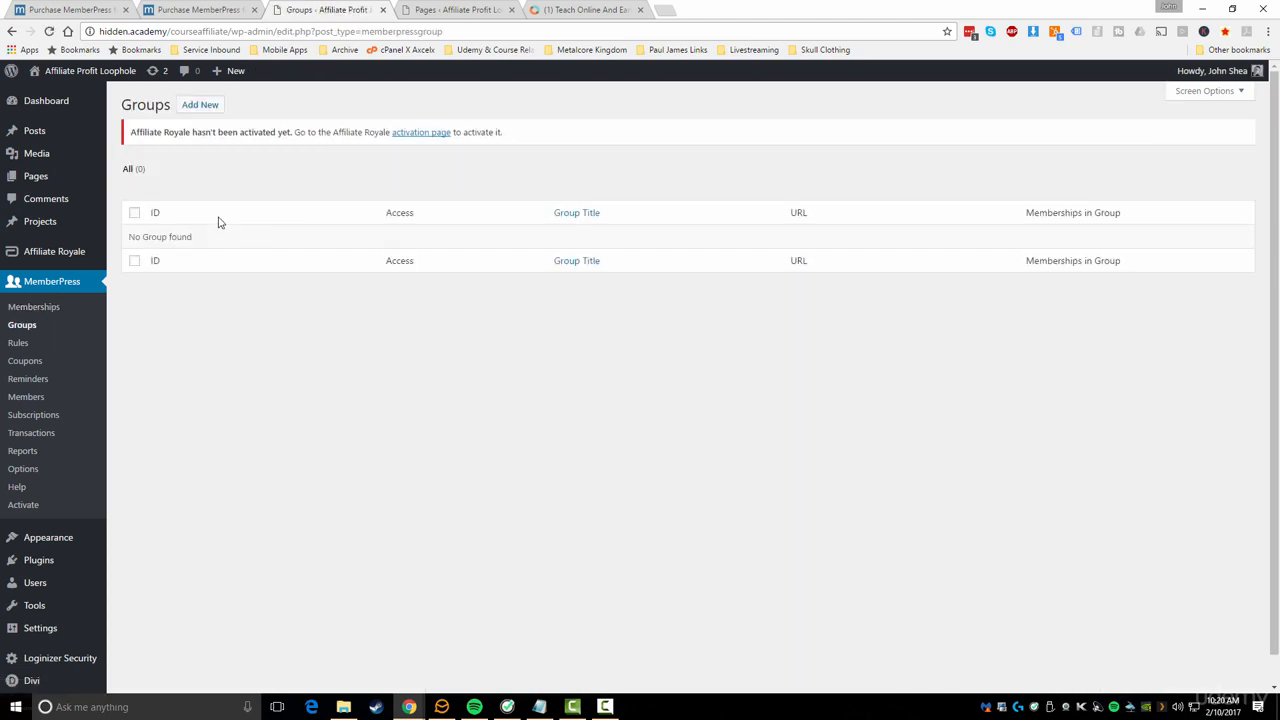
{"action": "left_click", "coordinate": [207, 108]}
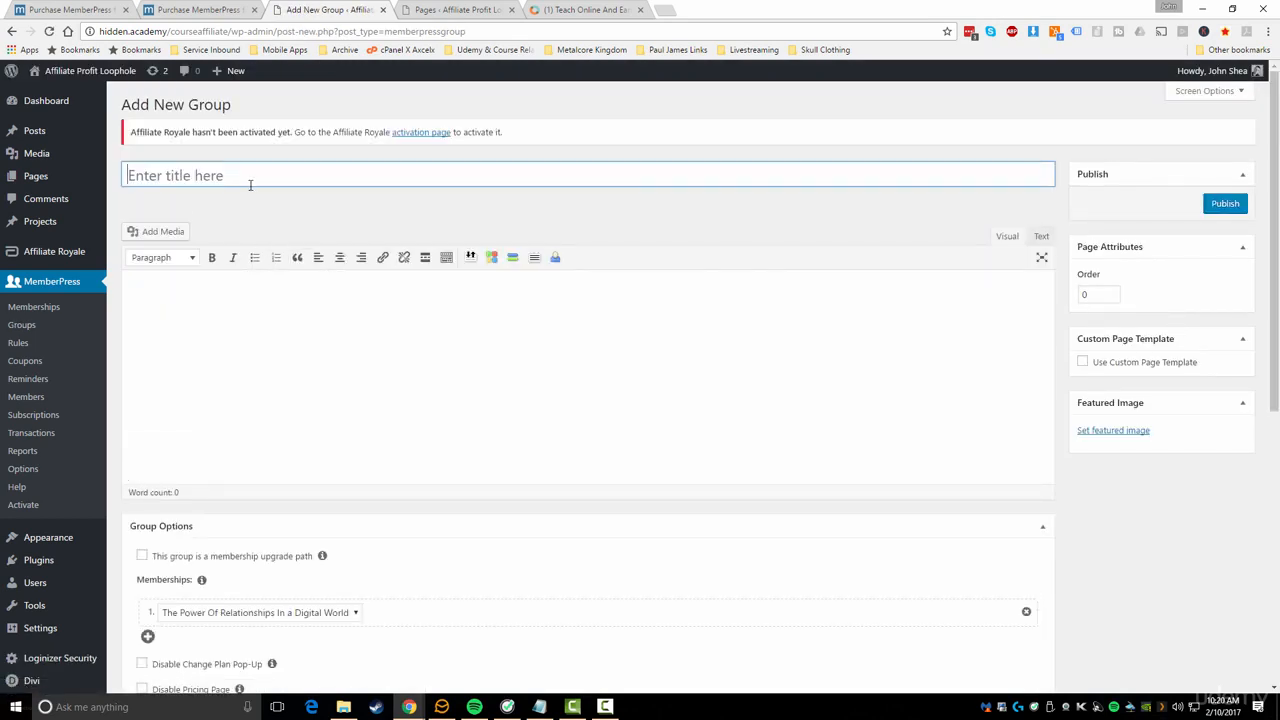
{"action": "scroll", "coordinate": [235, 447], "scroll_direction": "down", "scroll_amount": 3}
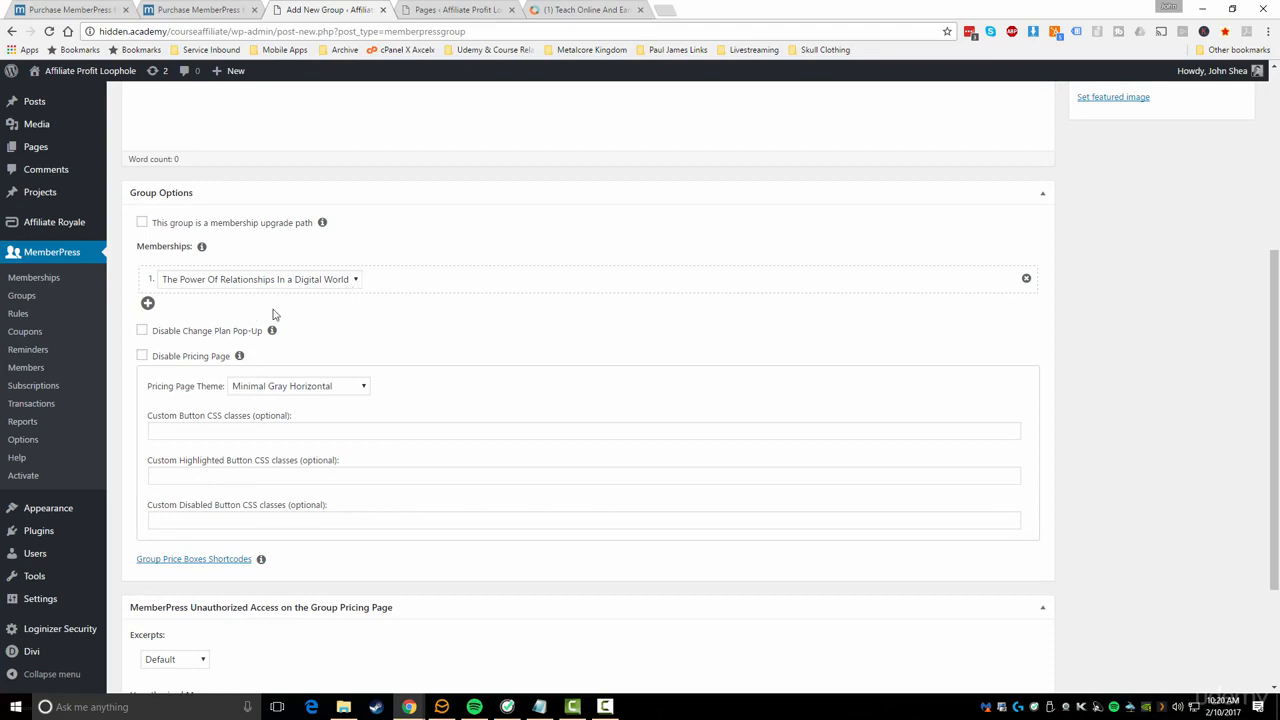
{"action": "left_click", "coordinate": [147, 302]}
{"action": "left_click", "coordinate": [352, 311]}
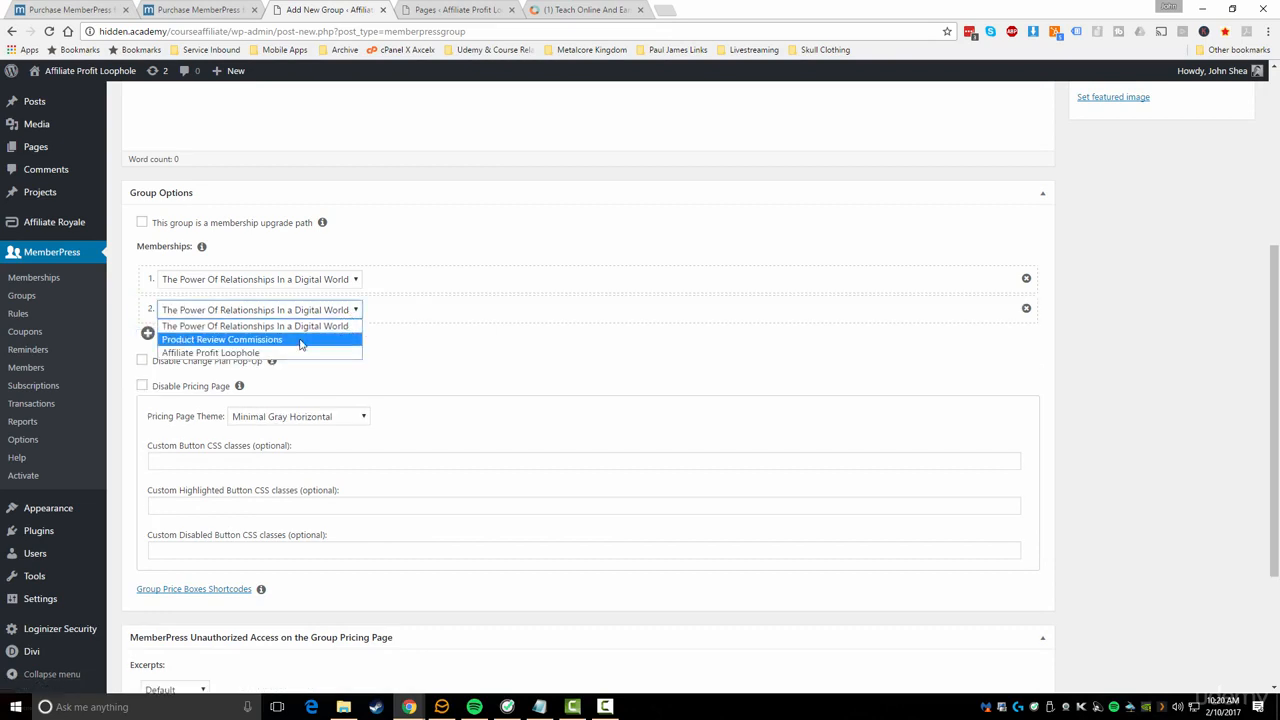
{"action": "left_click", "coordinate": [329, 340]}
{"action": "left_click", "coordinate": [147, 332]}
{"action": "left_click", "coordinate": [322, 342]}
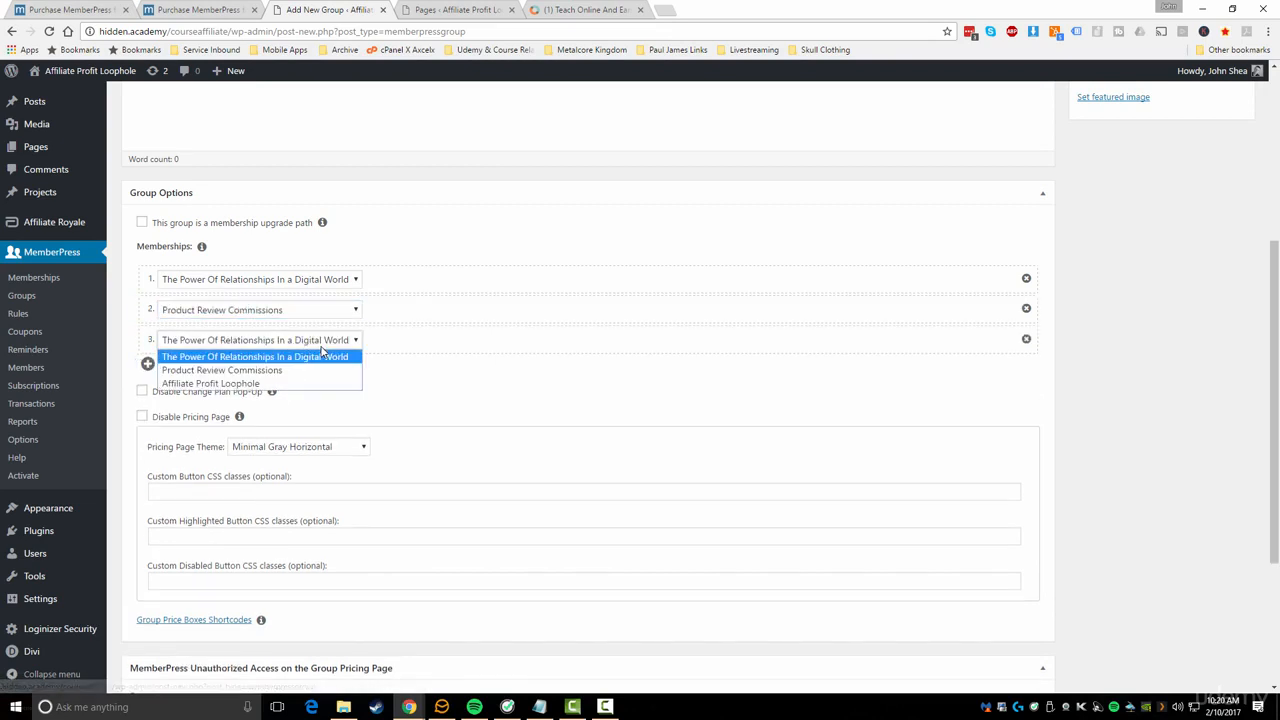
{"action": "left_click", "coordinate": [245, 383]}
Step: Check the new group's empty title field, then read and dismiss the help note for the membership upgrade path option
{"action": "scroll", "coordinate": [230, 415], "scroll_direction": "up", "scroll_amount": 3}
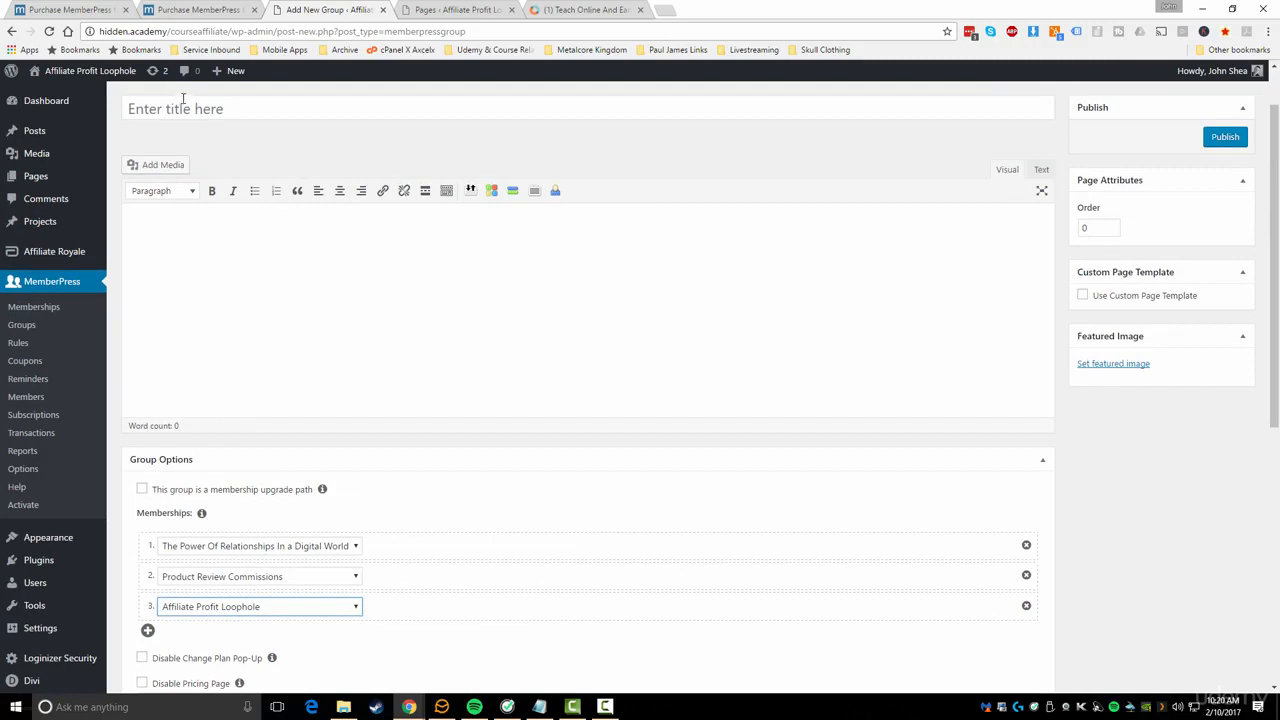
{"action": "left_click", "coordinate": [184, 106]}
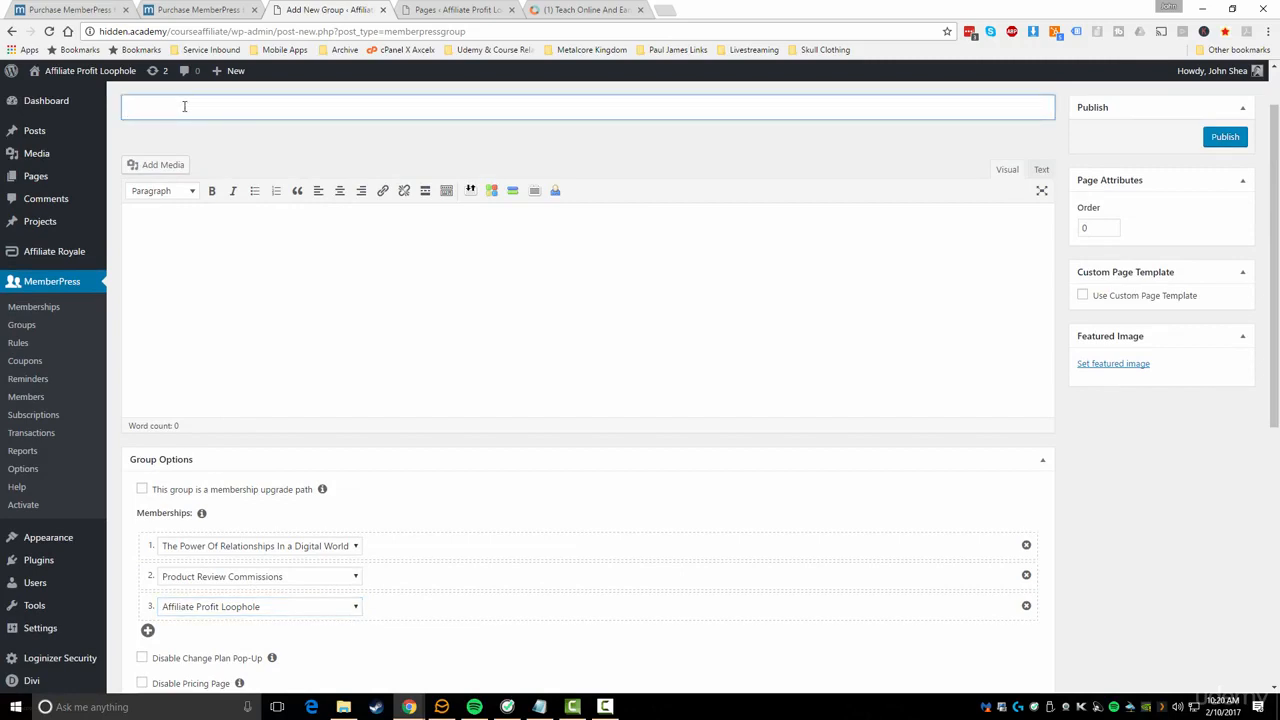
{"action": "scroll", "coordinate": [249, 517], "scroll_direction": "down", "scroll_amount": 2}
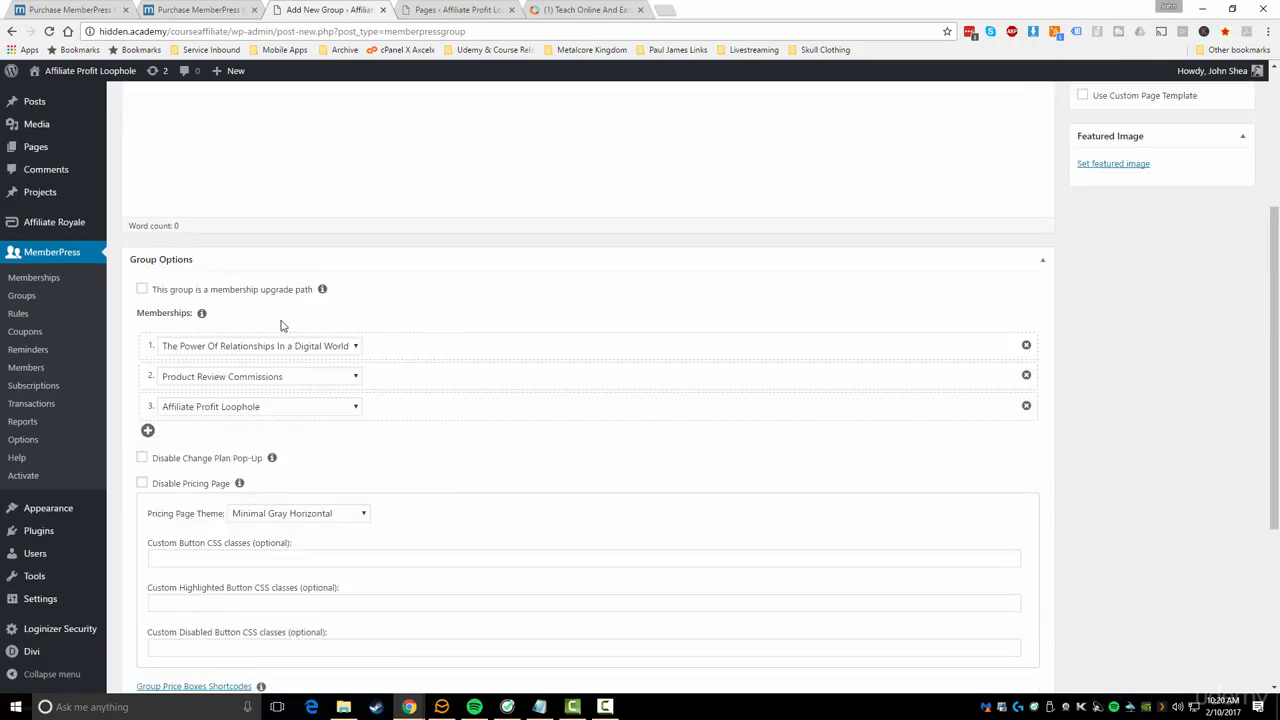
{"action": "left_click", "coordinate": [323, 292]}
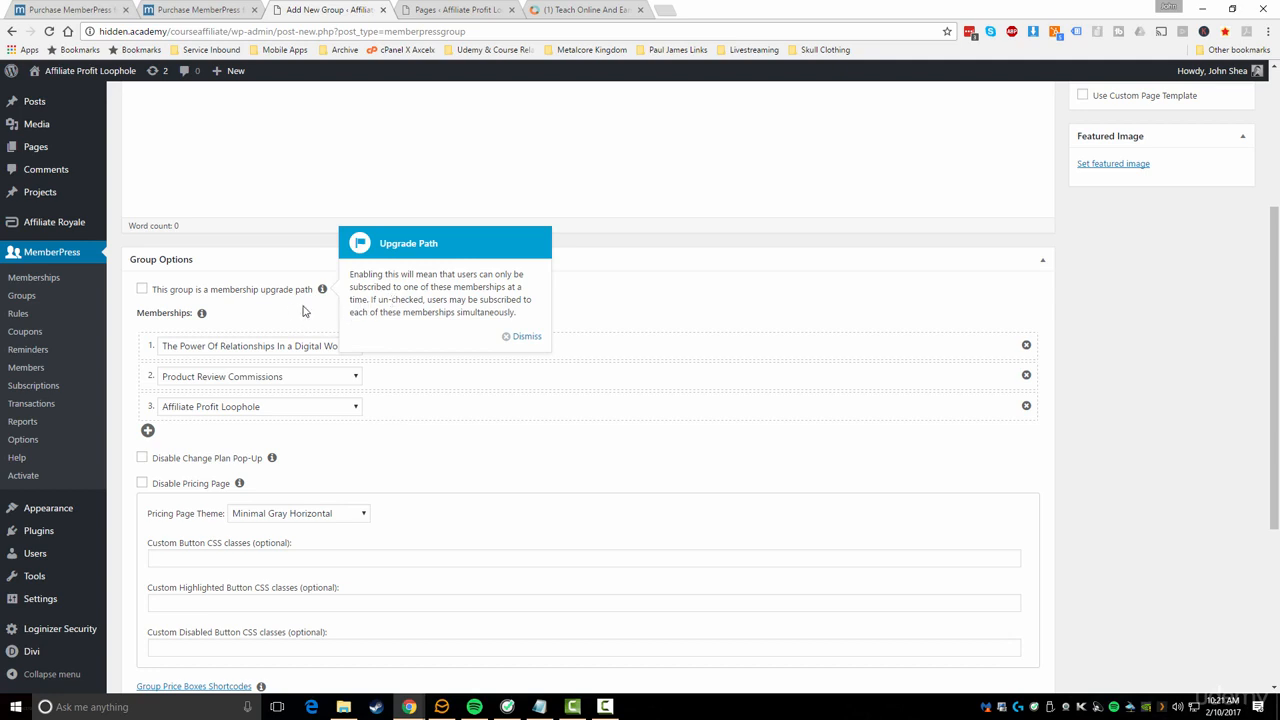
{"action": "left_click", "coordinate": [514, 337]}
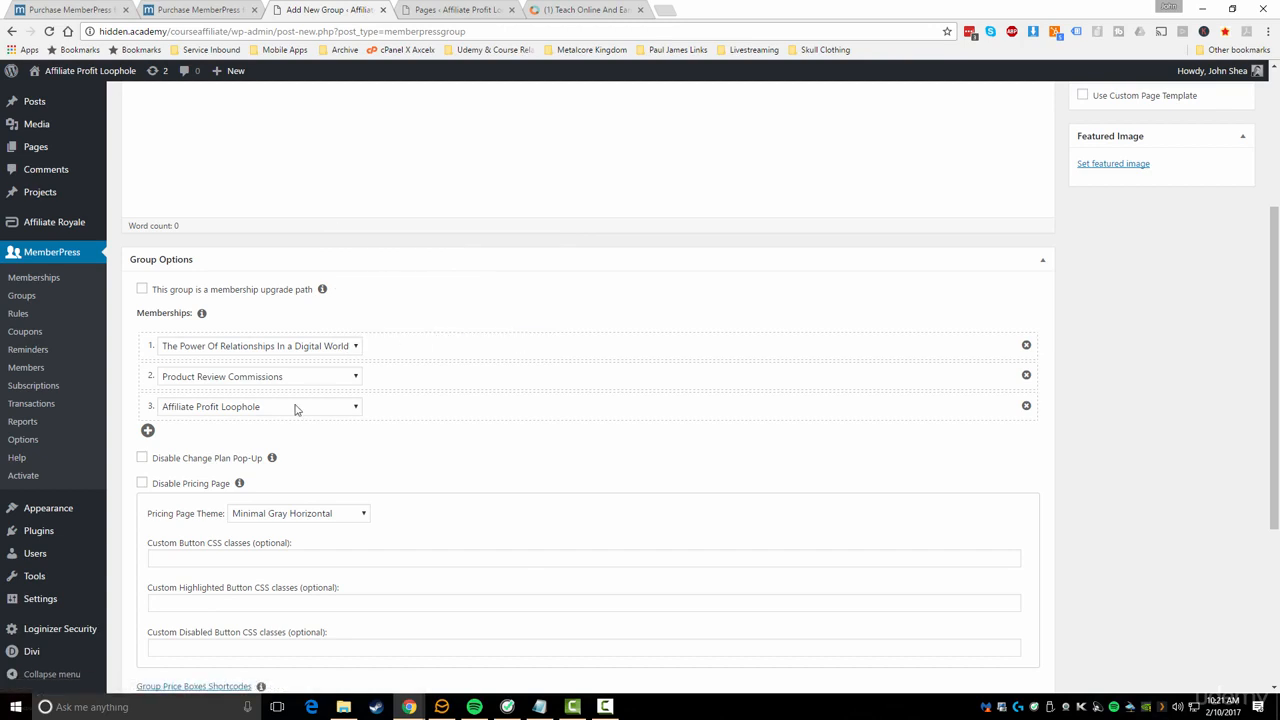
Step: Examine the new group's pricing page theme, custom button CSS classes and unauthorized access settings, along with its content area
{"action": "scroll", "coordinate": [285, 409], "scroll_direction": "down", "scroll_amount": 2}
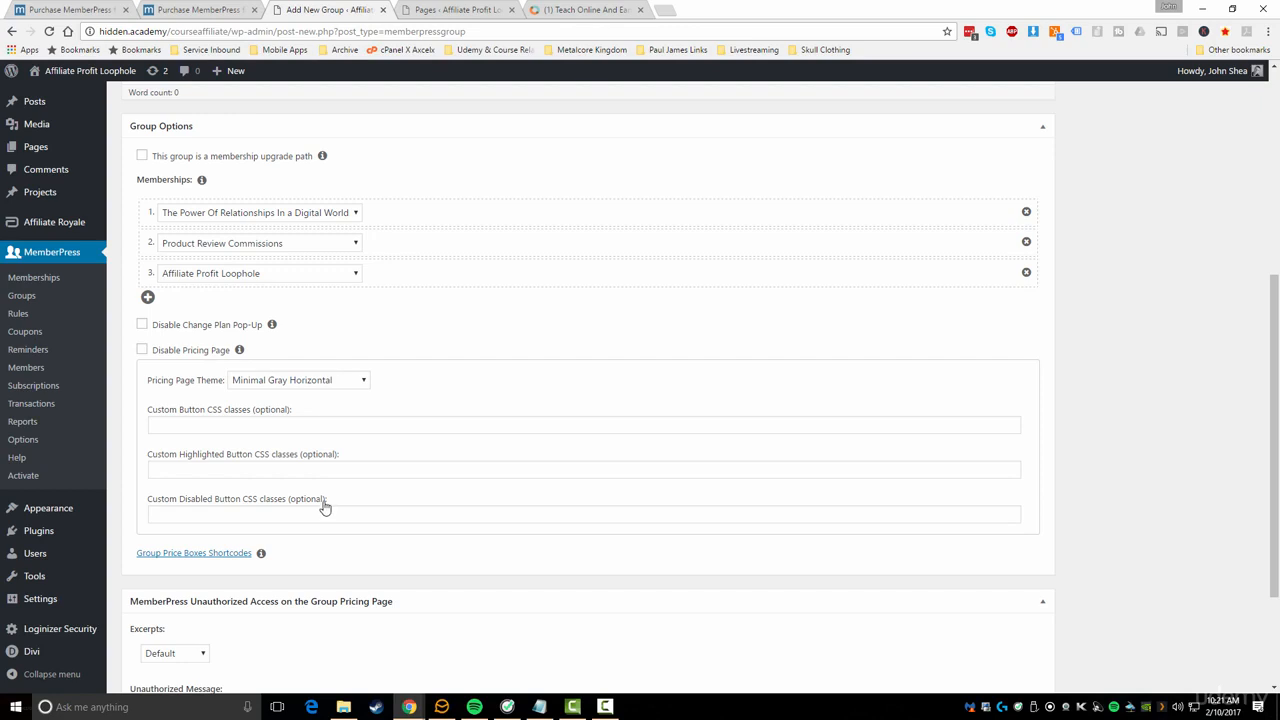
{"action": "left_click", "coordinate": [250, 426]}
{"action": "scroll", "coordinate": [258, 465], "scroll_direction": "down", "scroll_amount": 1}
{"action": "scroll", "coordinate": [257, 460], "scroll_direction": "down", "scroll_amount": 2}
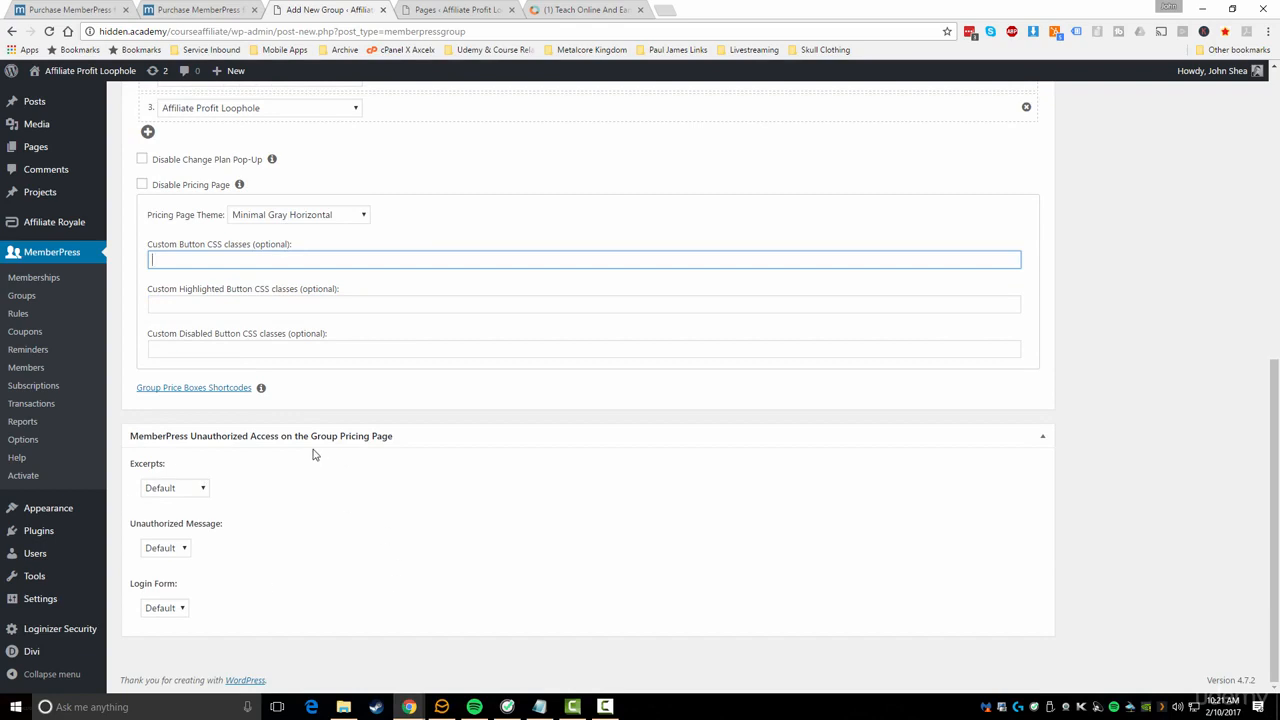
{"action": "scroll", "coordinate": [357, 568], "scroll_direction": "up", "scroll_amount": 3}
{"action": "scroll", "coordinate": [363, 558], "scroll_direction": "up", "scroll_amount": 2}
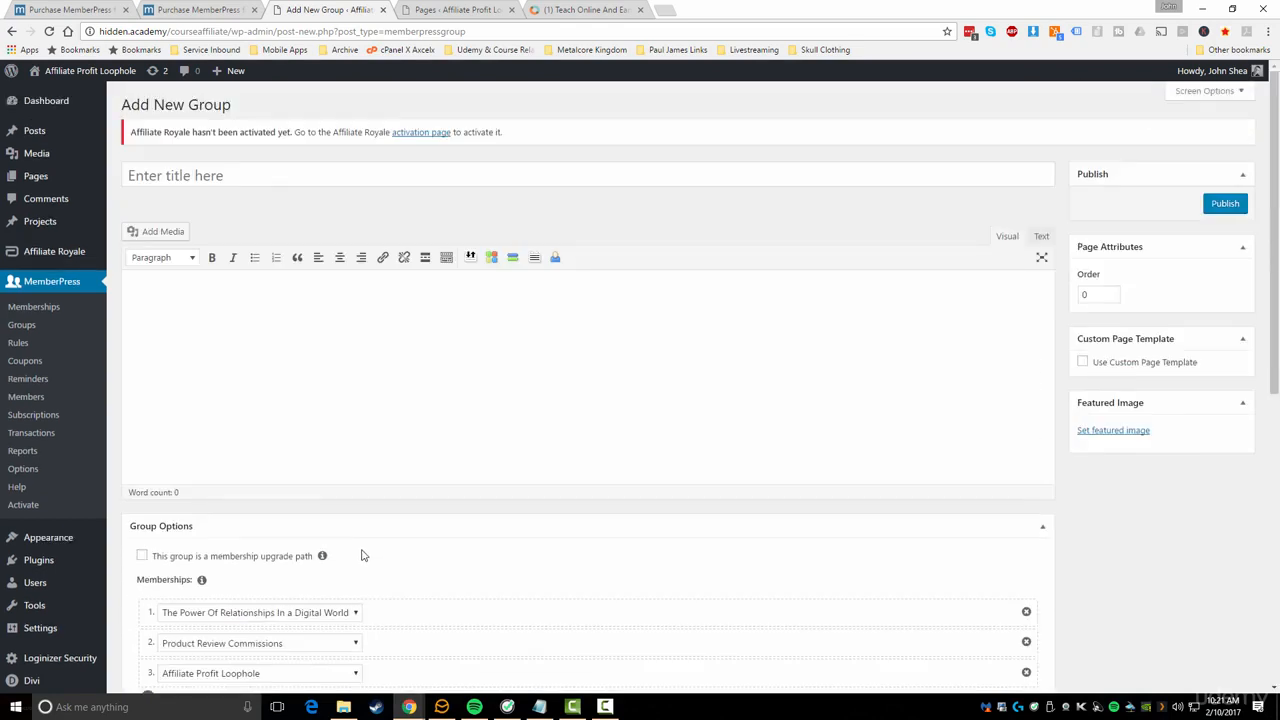
{"action": "left_click", "coordinate": [316, 368]}
{"action": "scroll", "coordinate": [293, 560], "scroll_direction": "down", "scroll_amount": 3}
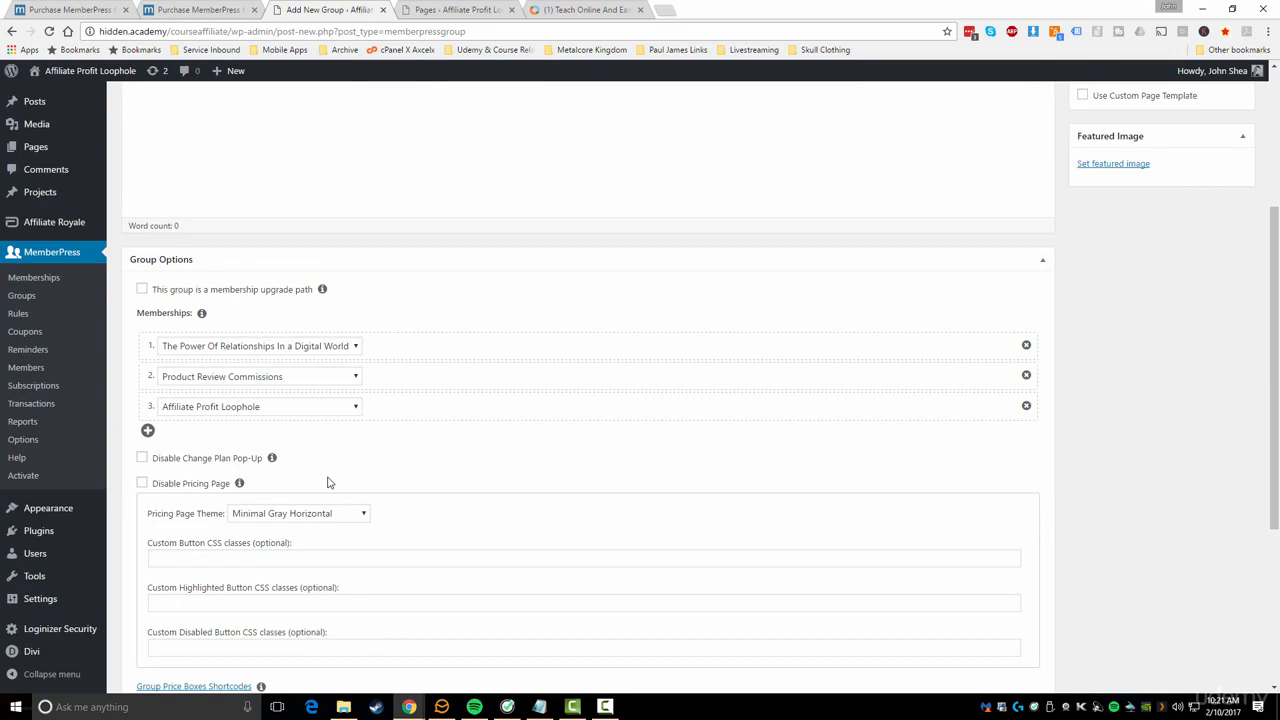
{"action": "scroll", "coordinate": [345, 430], "scroll_direction": "up", "scroll_amount": 3}
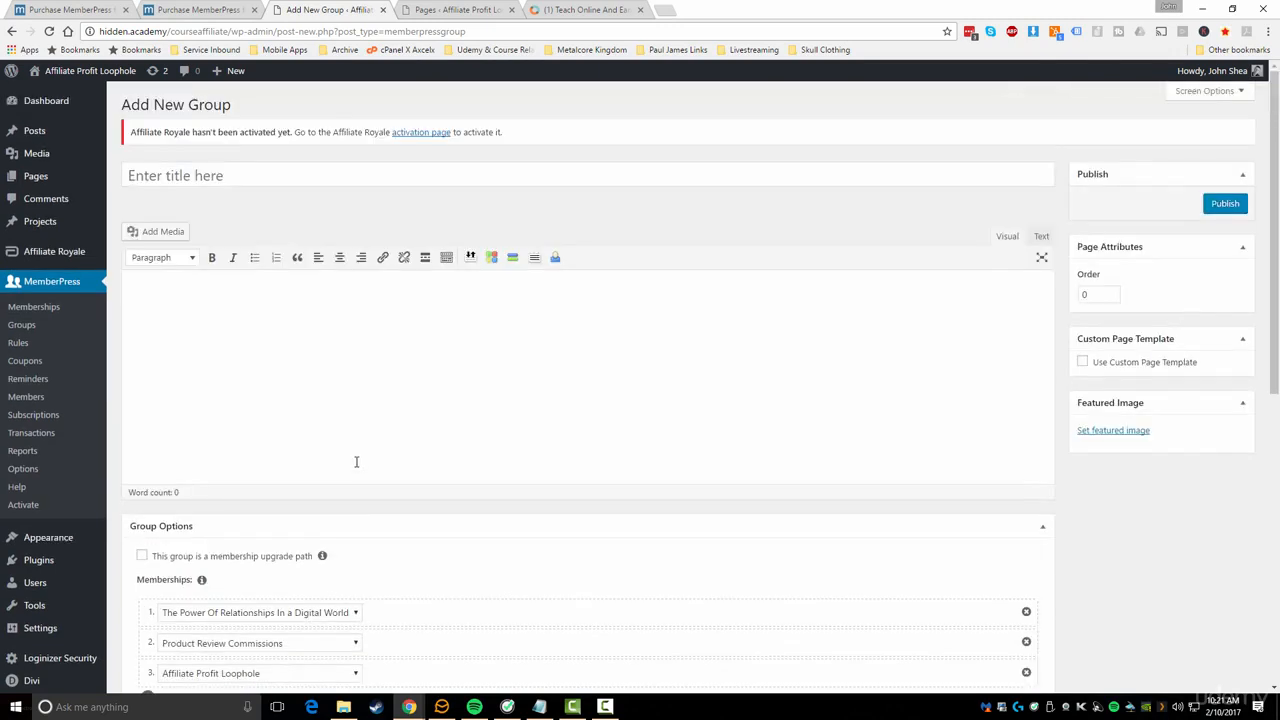